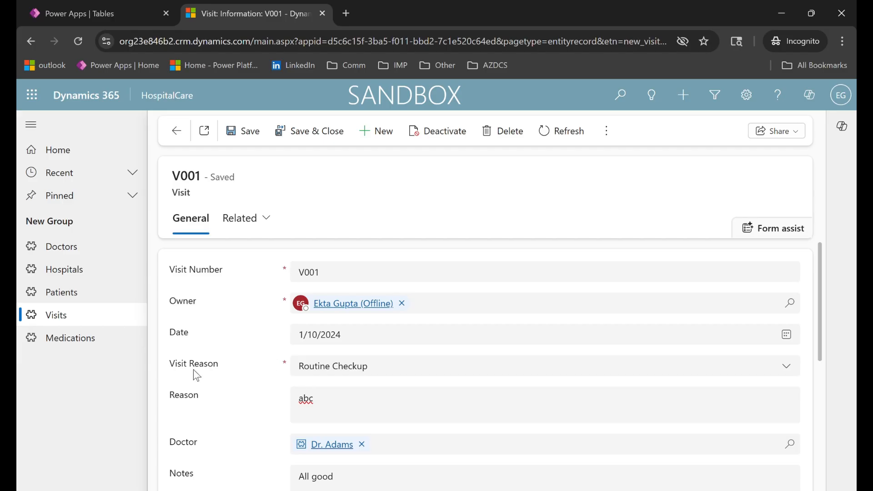
Switch to Power Apps and start a new business rule for the Visit table.
{"action": "scroll", "coordinate": [193, 372], "scroll_direction": "down", "scroll_amount": 2}
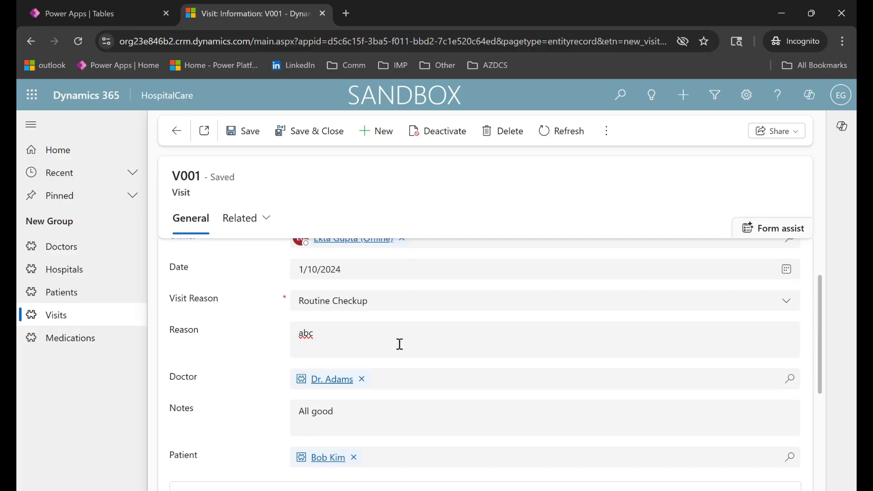
{"action": "left_click", "coordinate": [108, 4]}
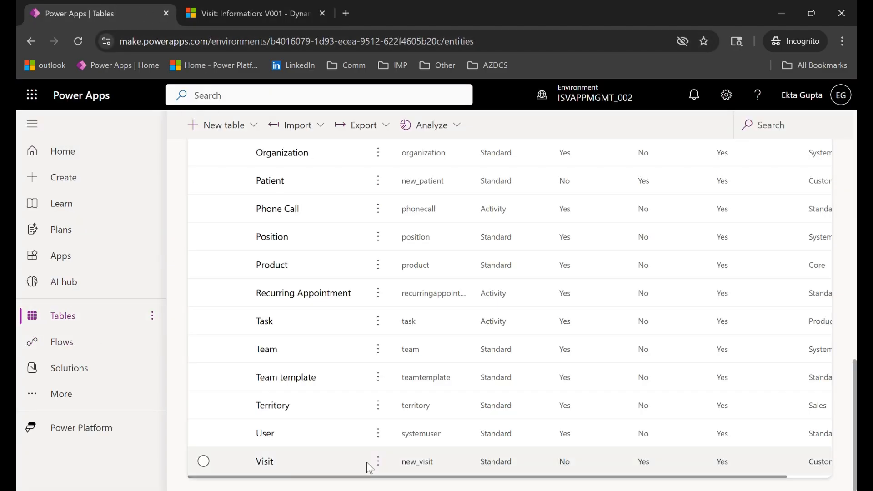
{"action": "left_click", "coordinate": [273, 466]}
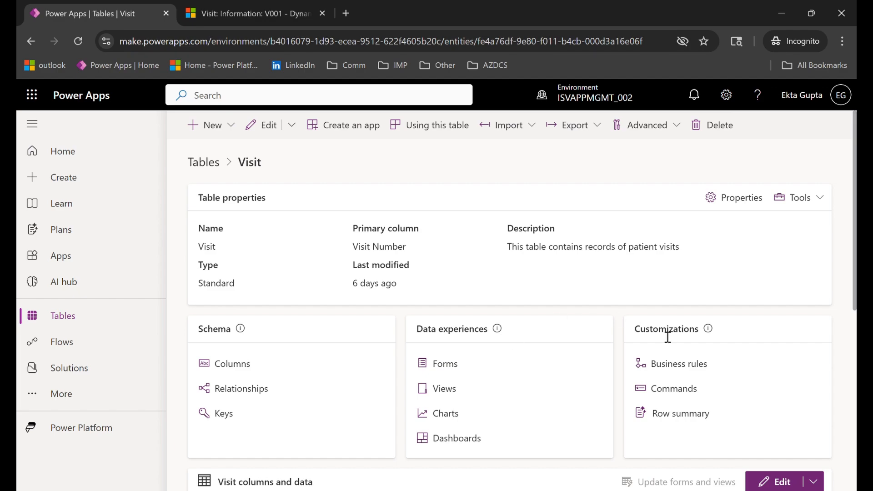
{"action": "left_click", "coordinate": [691, 373]}
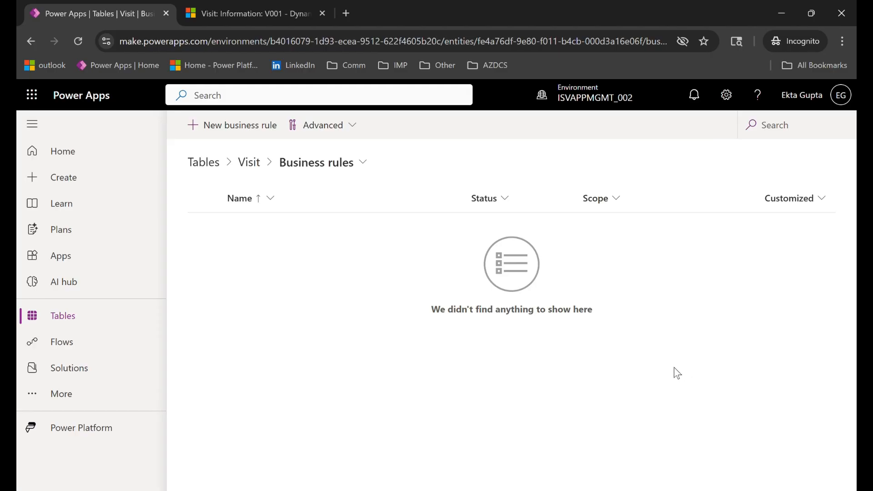
{"action": "left_click", "coordinate": [210, 127]}
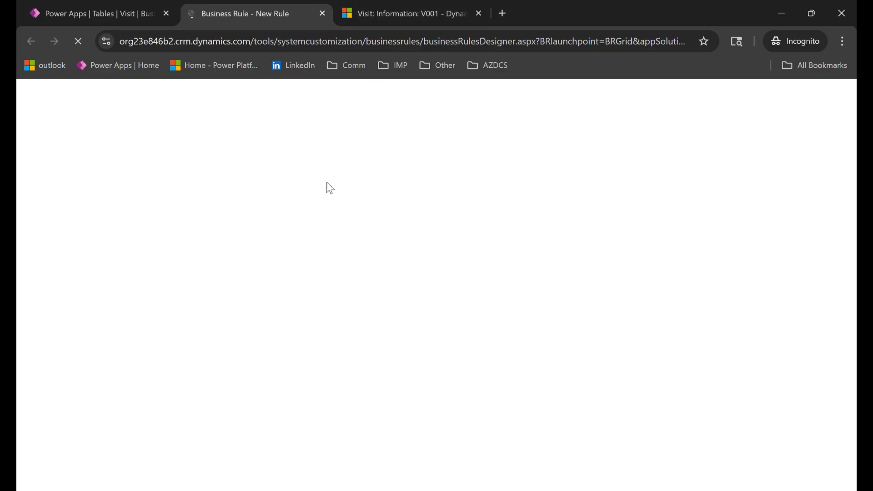
Check the Visit Reason and Reason fields on the V001 visit record in Dynamics 365.
{"action": "left_click", "coordinate": [402, 10]}
{"action": "double_click", "coordinate": [185, 329]}
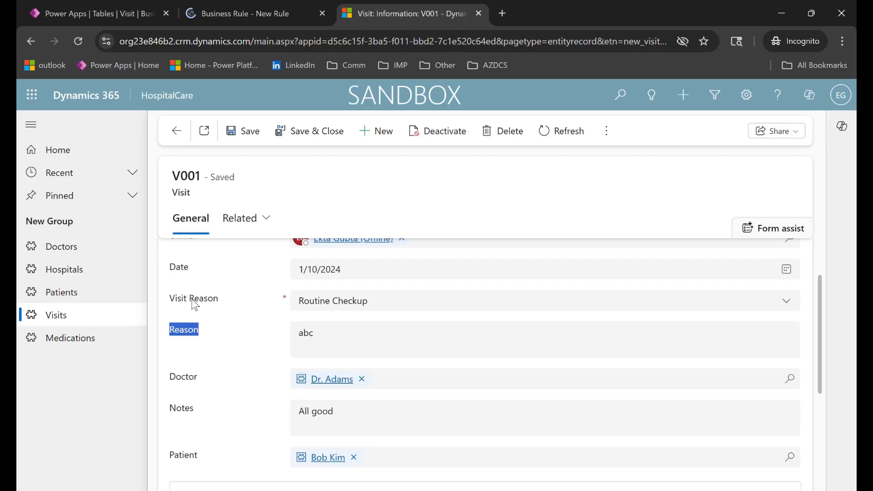
{"action": "left_click", "coordinate": [318, 303]}
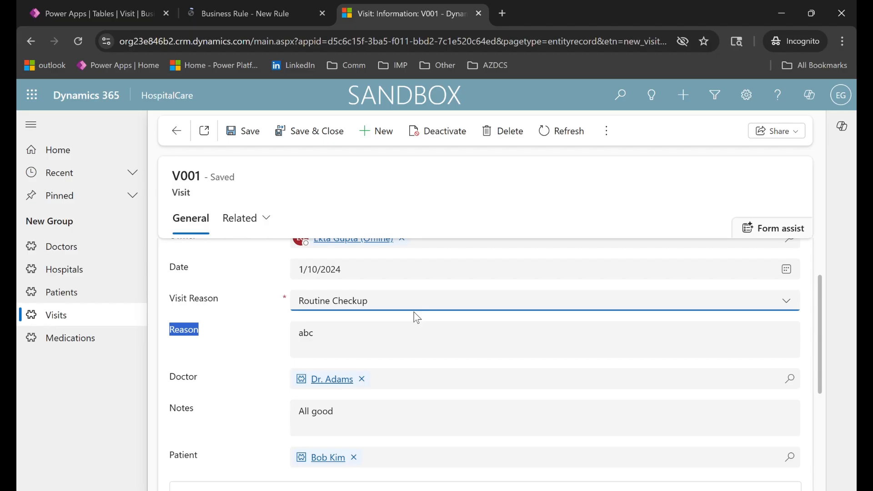
{"action": "left_click", "coordinate": [254, 316]}
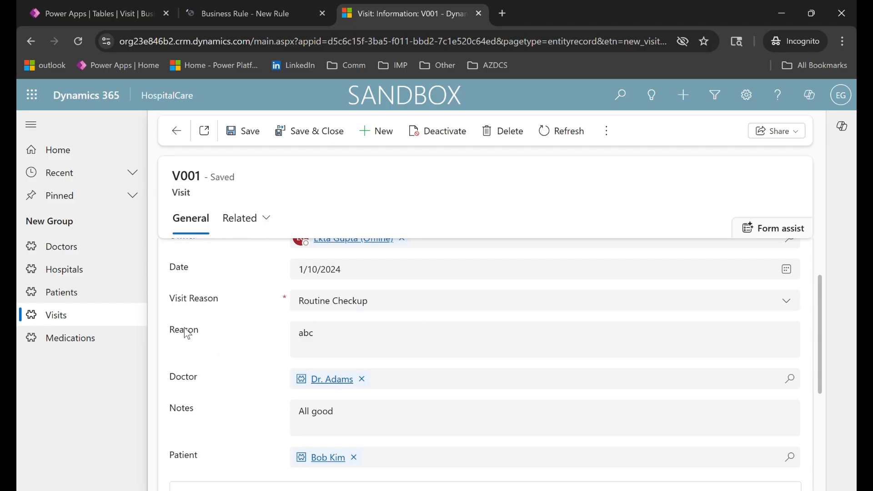
Return to the business rule designer and name the rule "Show/Hide Reason Field".
{"action": "left_click", "coordinate": [230, 11]}
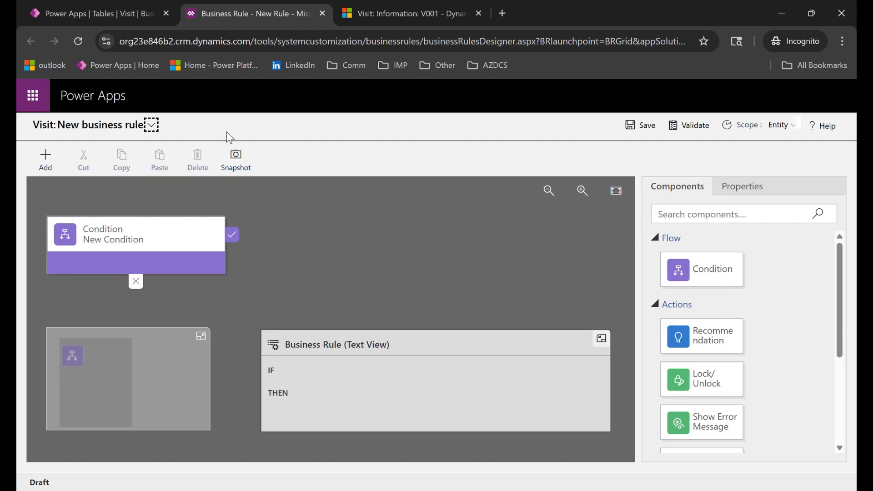
{"action": "left_click", "coordinate": [151, 125]}
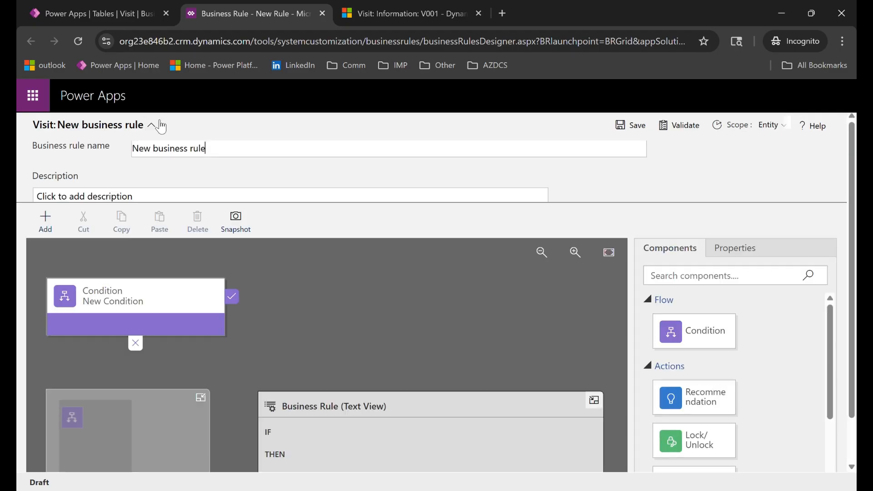
{"action": "left_click", "coordinate": [216, 177]}
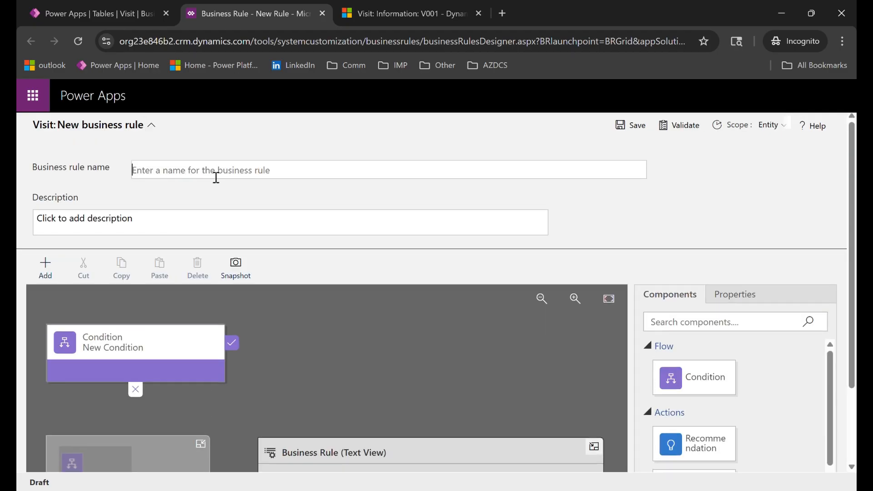
{"action": "type", "text": "Show/Hide Reason"}
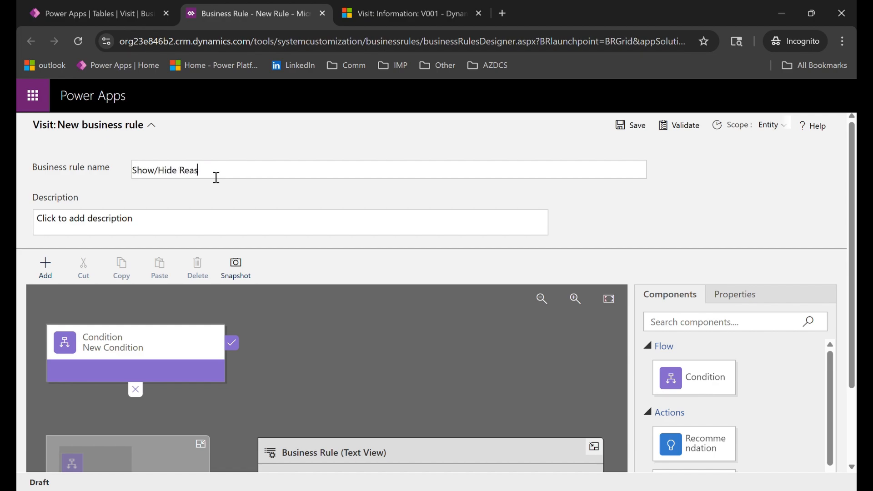
{"action": "type", "text": " Field"}
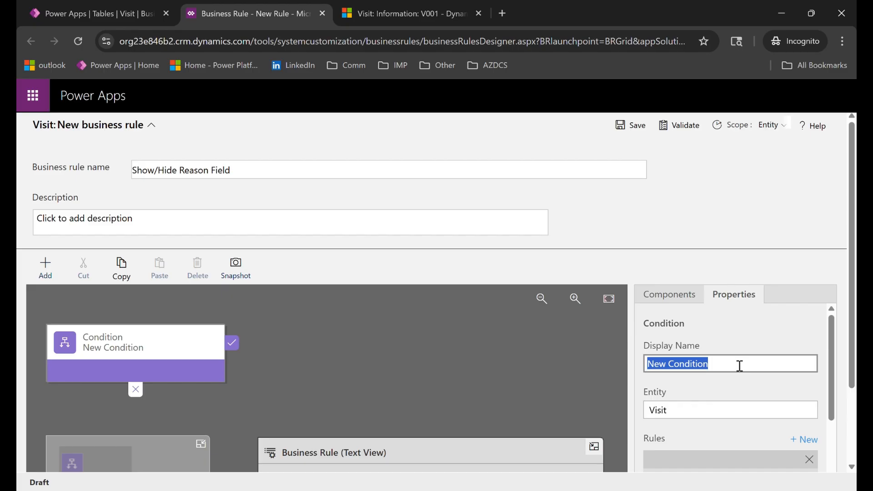
Set the condition's display name to "If Visit Reason is Other".
{"action": "type", "text": "If"}
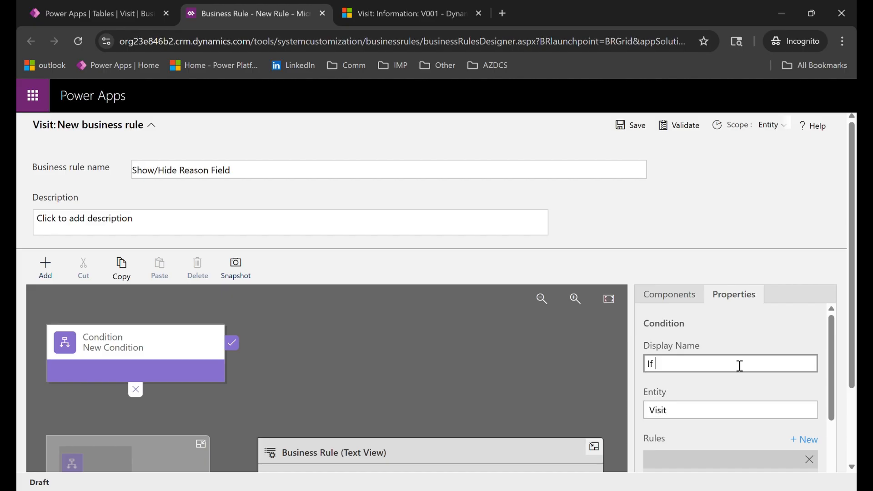
{"action": "type", "text": " Visit Reason id"}
{"action": "key", "text": "BackSpace"}
{"action": "type", "text": "s Other"}
Define the condition's rule as Visit Reason equals the value Other and apply it.
{"action": "scroll", "coordinate": [770, 365], "scroll_direction": "down", "scroll_amount": 2}
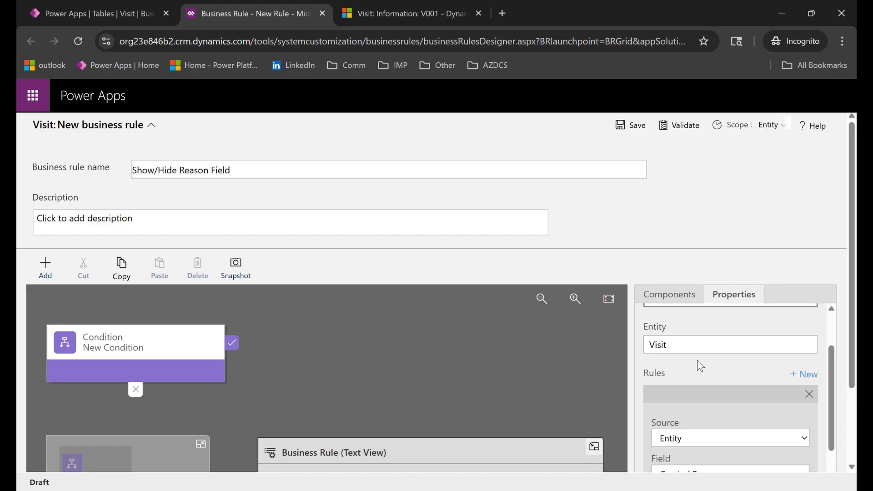
{"action": "scroll", "coordinate": [706, 363], "scroll_direction": "down", "scroll_amount": 4}
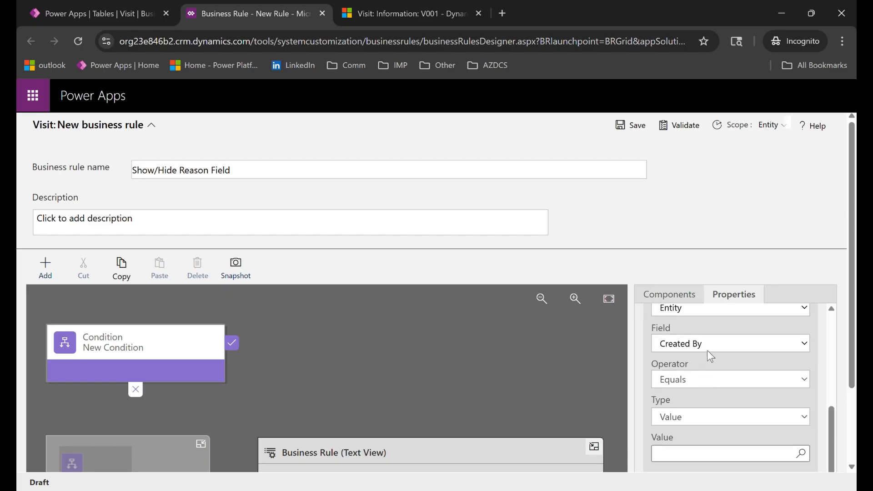
{"action": "left_click", "coordinate": [698, 323]}
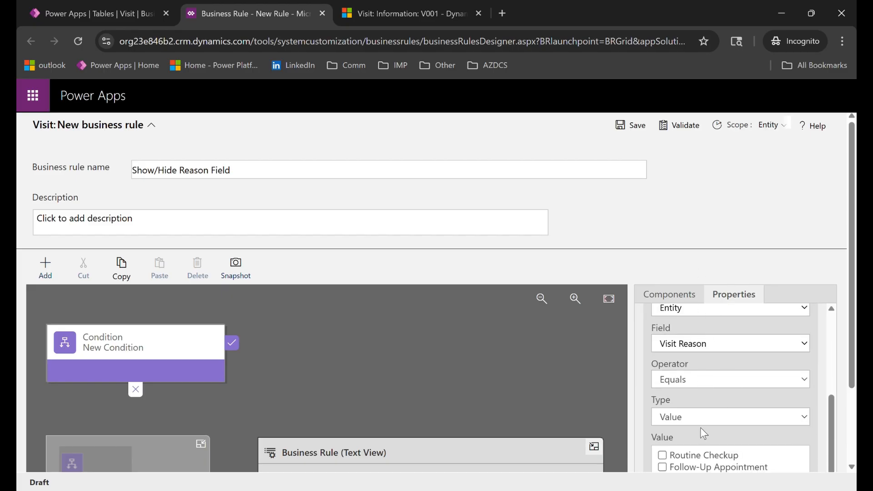
{"action": "scroll", "coordinate": [701, 430], "scroll_direction": "down", "scroll_amount": 3}
{"action": "left_click", "coordinate": [663, 379]}
{"action": "scroll", "coordinate": [744, 400], "scroll_direction": "down", "scroll_amount": 1}
{"action": "left_click", "coordinate": [713, 458]}
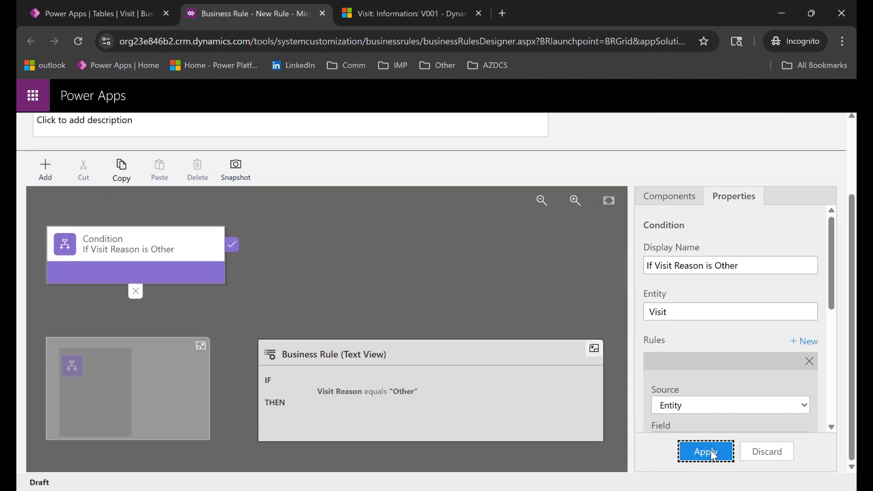
Add a Set Visibility action to the condition's true branch.
{"action": "scroll", "coordinate": [113, 250], "scroll_direction": "up", "scroll_amount": 3}
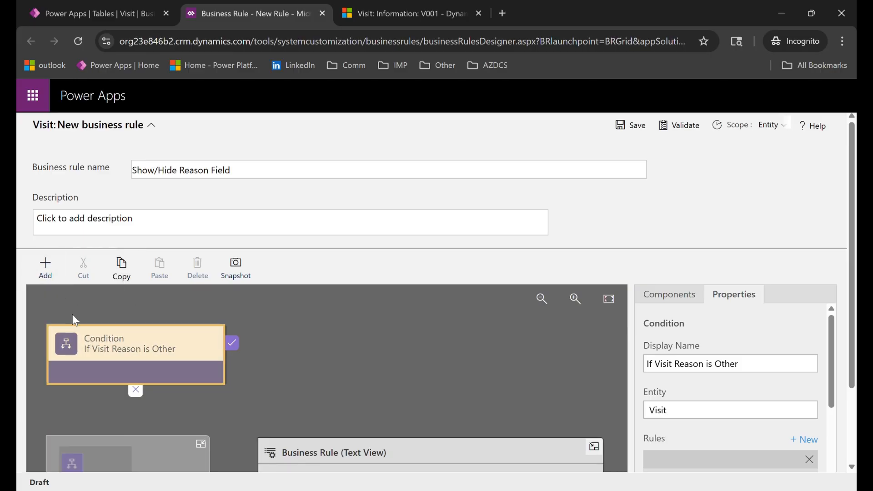
{"action": "left_click", "coordinate": [45, 269]}
{"action": "scroll", "coordinate": [66, 397], "scroll_direction": "down", "scroll_amount": 3}
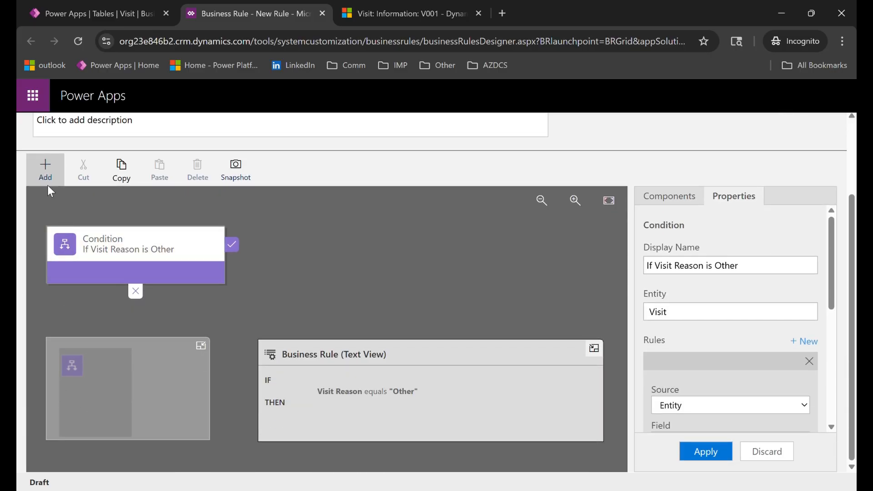
{"action": "left_click", "coordinate": [45, 172]}
{"action": "left_click", "coordinate": [56, 365]}
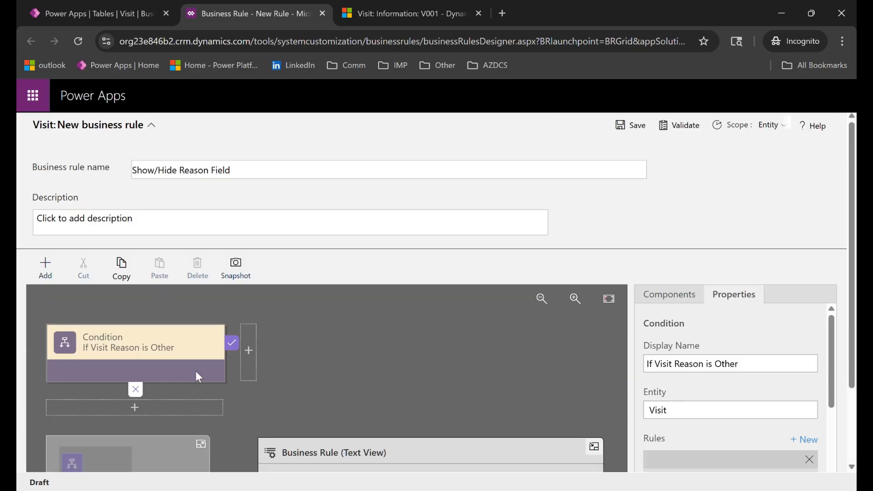
{"action": "left_click", "coordinate": [248, 354]}
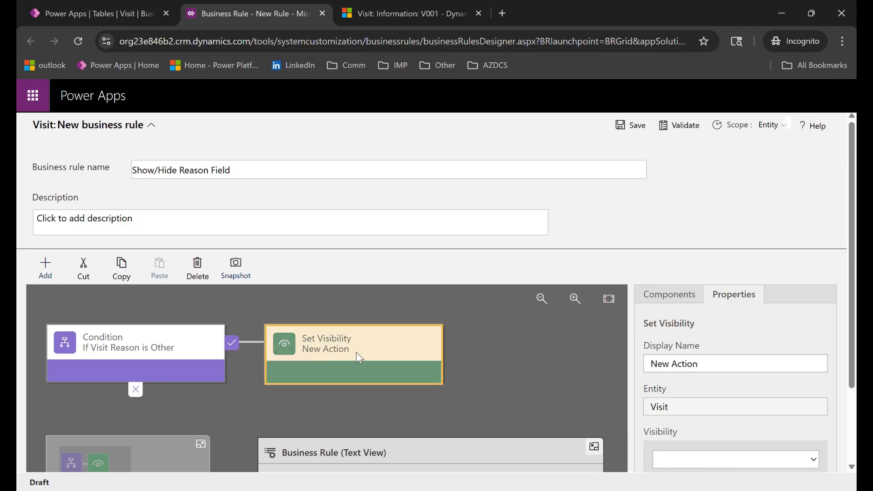
Name the true-branch action "Show Reason Field", choose the Reason field with visibility Yes, and apply it.
{"action": "triple_click", "coordinate": [711, 370]}
{"action": "type", "text": "Show "}
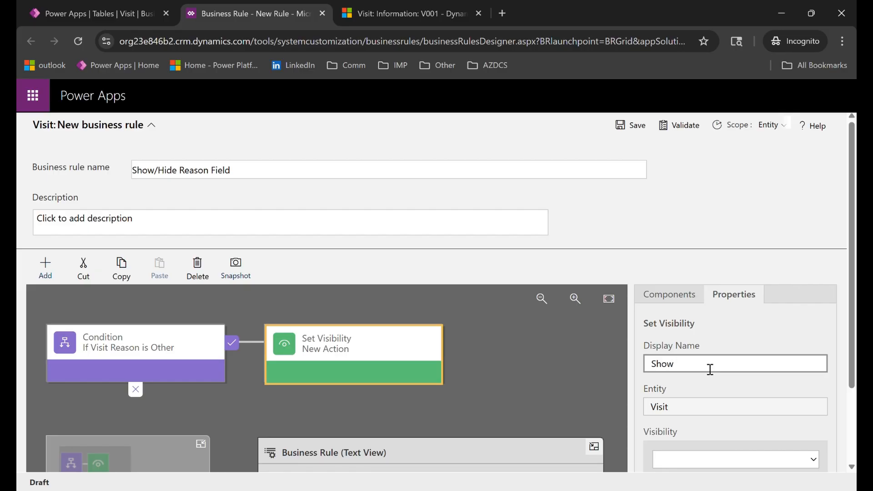
{"action": "type", "text": "Reason Field"}
{"action": "scroll", "coordinate": [716, 385], "scroll_direction": "down", "scroll_amount": 1}
{"action": "left_click", "coordinate": [699, 391]}
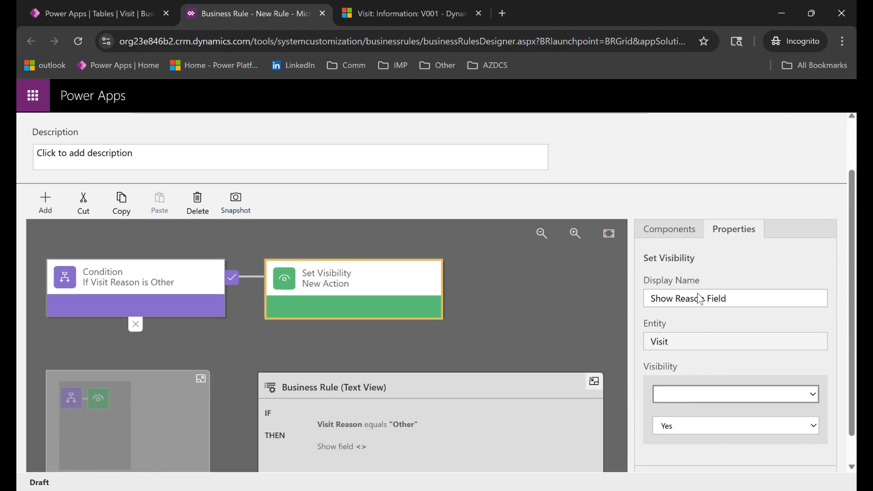
{"action": "left_click", "coordinate": [698, 318]}
{"action": "scroll", "coordinate": [706, 417], "scroll_direction": "down", "scroll_amount": 1}
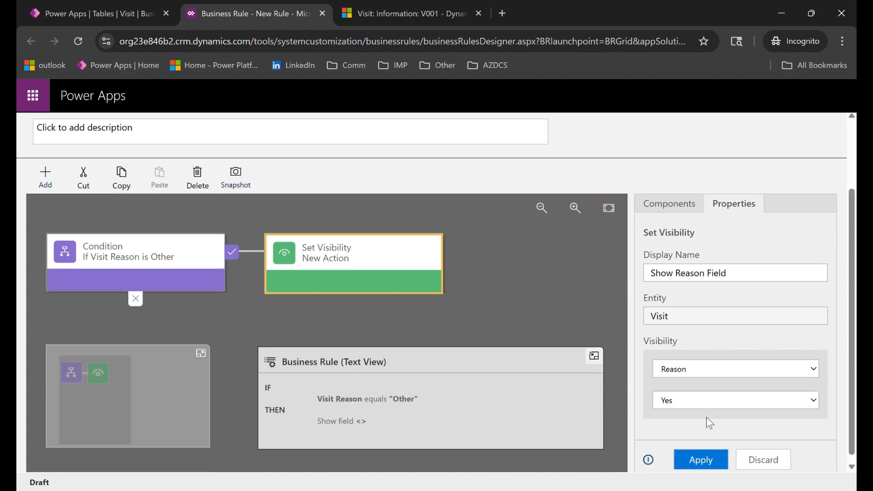
{"action": "left_click", "coordinate": [701, 454]}
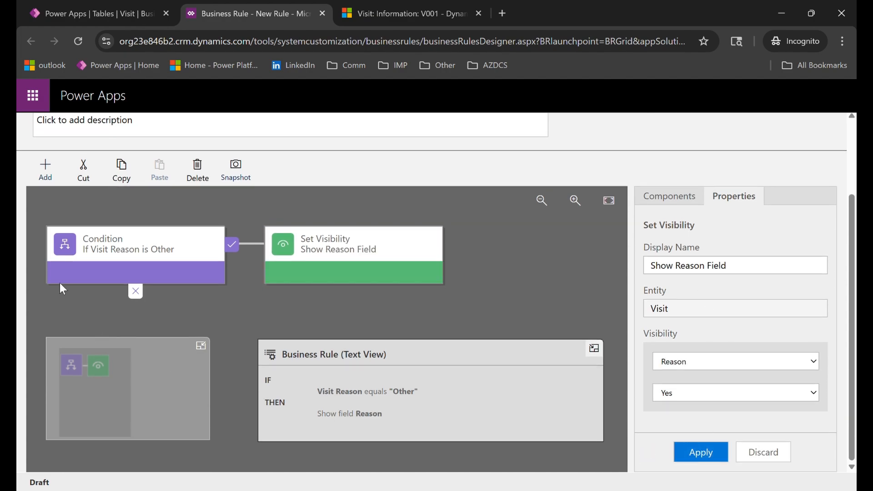
Add another Set Visibility action to the condition's false branch.
{"action": "left_click", "coordinate": [119, 258]}
{"action": "scroll", "coordinate": [119, 258], "scroll_direction": "up", "scroll_amount": 3}
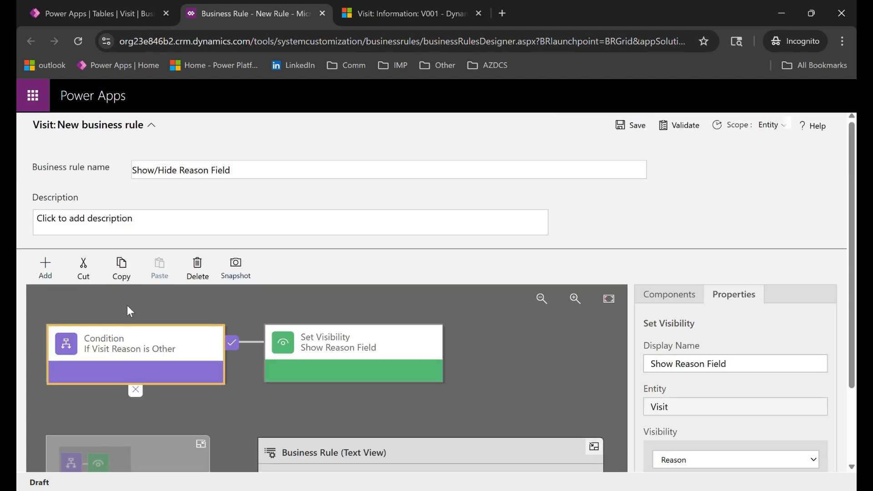
{"action": "left_click", "coordinate": [42, 264]}
{"action": "scroll", "coordinate": [48, 282], "scroll_direction": "down", "scroll_amount": 3}
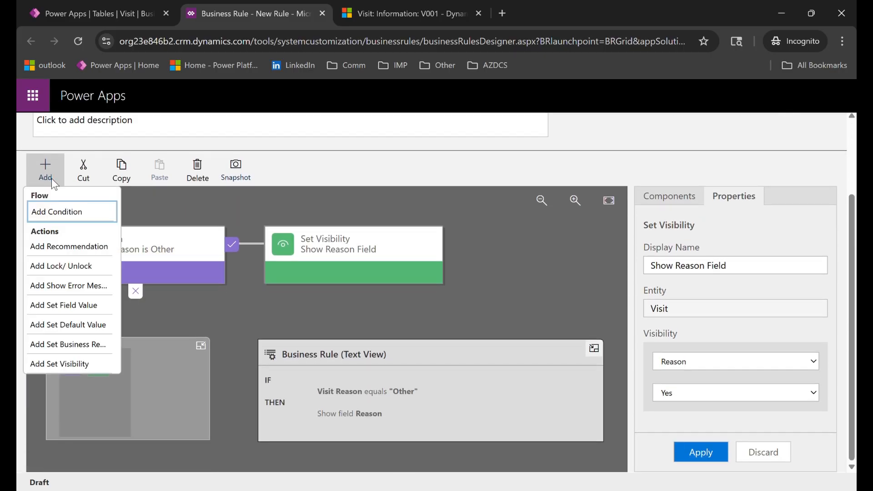
{"action": "left_click", "coordinate": [59, 362]}
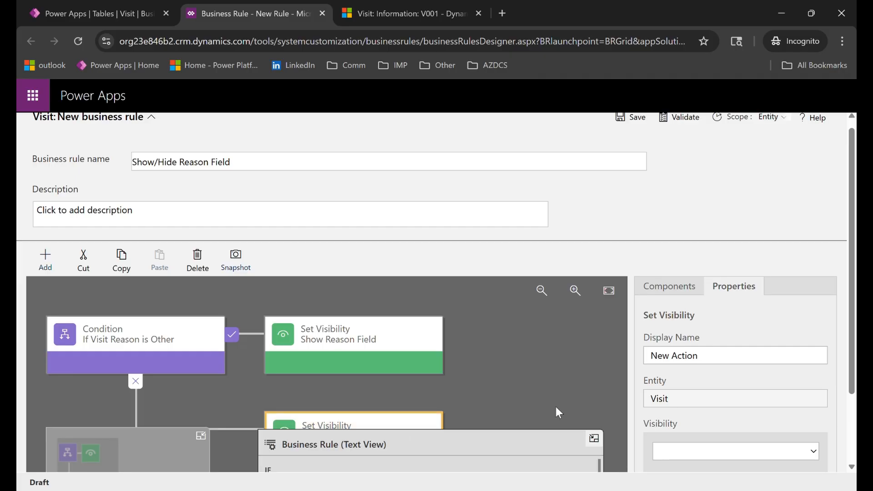
Set the false-branch action's display name to "Hide Reason Field".
{"action": "scroll", "coordinate": [737, 407], "scroll_direction": "down", "scroll_amount": 3}
{"action": "left_click", "coordinate": [709, 271]}
{"action": "key", "text": "ctrl+shift+Left"}
{"action": "key", "text": "ctrl+shift+Left"}
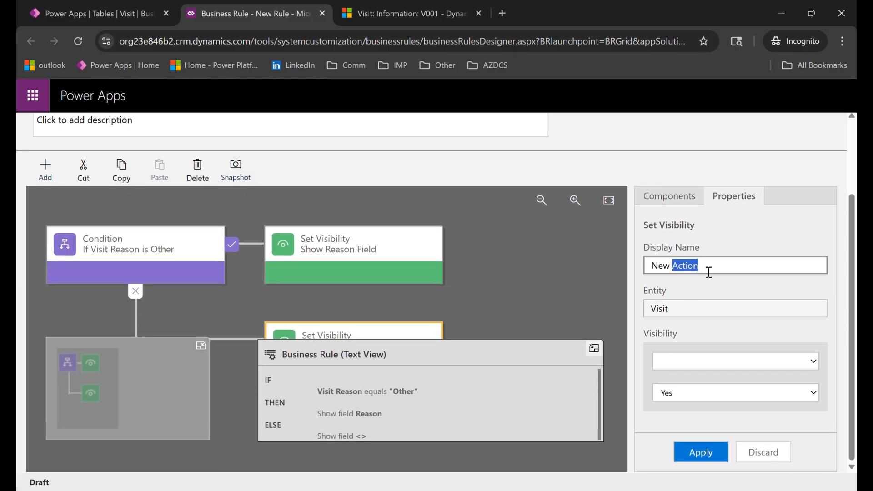
{"action": "type", "text": "Hide"}
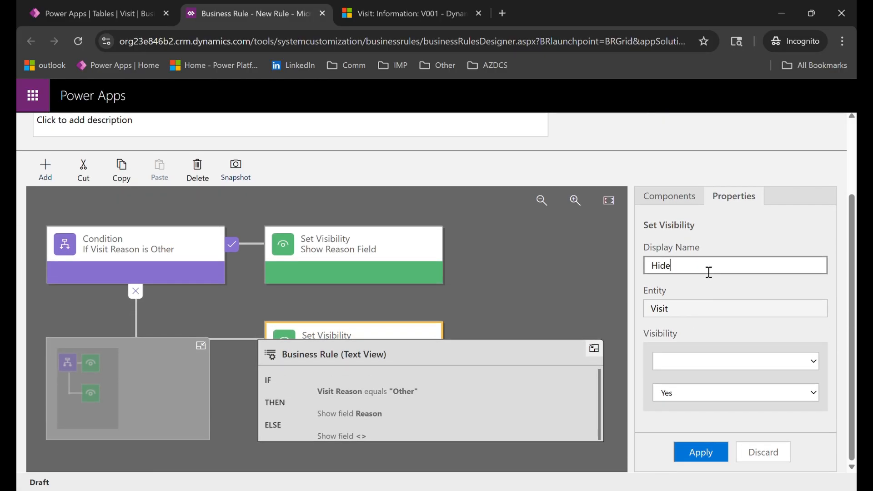
{"action": "type", "text": " Reason Field"}
Set the Reason field's visibility to No in the false-branch action and apply it.
{"action": "left_click", "coordinate": [739, 364]}
{"action": "left_click", "coordinate": [707, 289]}
{"action": "left_click", "coordinate": [696, 394]}
{"action": "left_click", "coordinate": [694, 423]}
{"action": "left_click", "coordinate": [704, 454]}
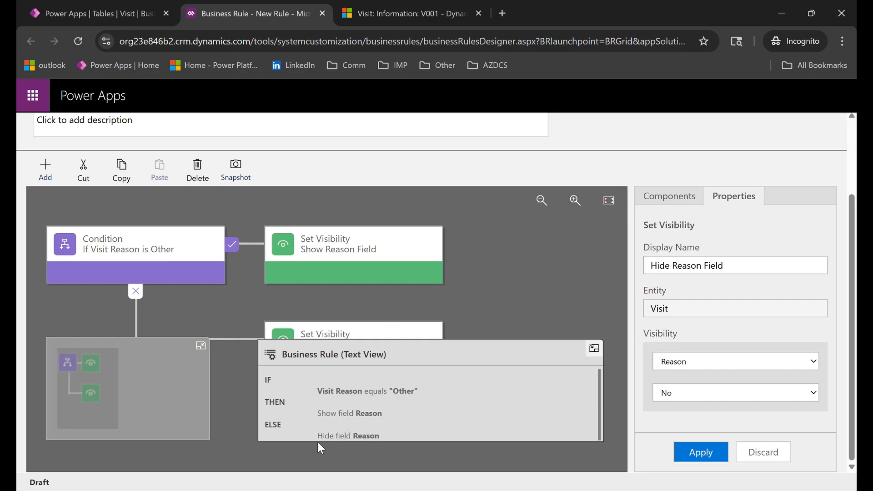
Review the rule's IF/THEN/ELSE text, then collapse the text view and select the Hide Reason Field action.
{"action": "left_click", "coordinate": [366, 440]}
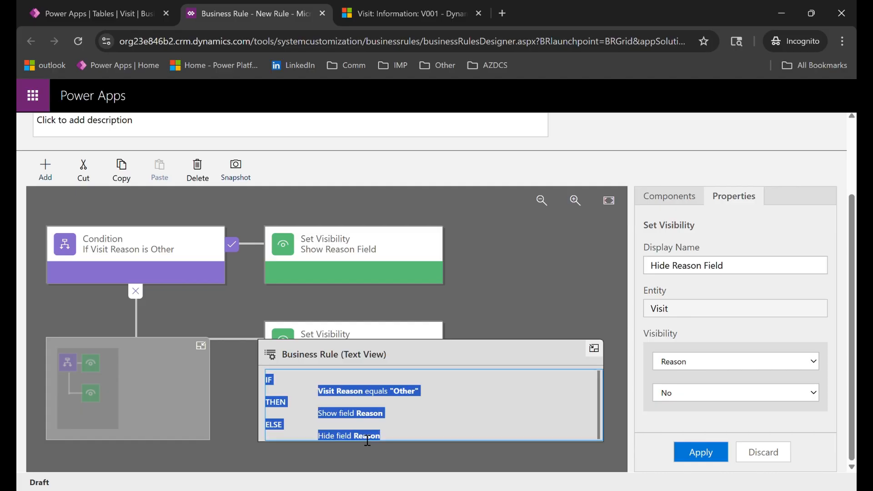
{"action": "left_click", "coordinate": [404, 433]}
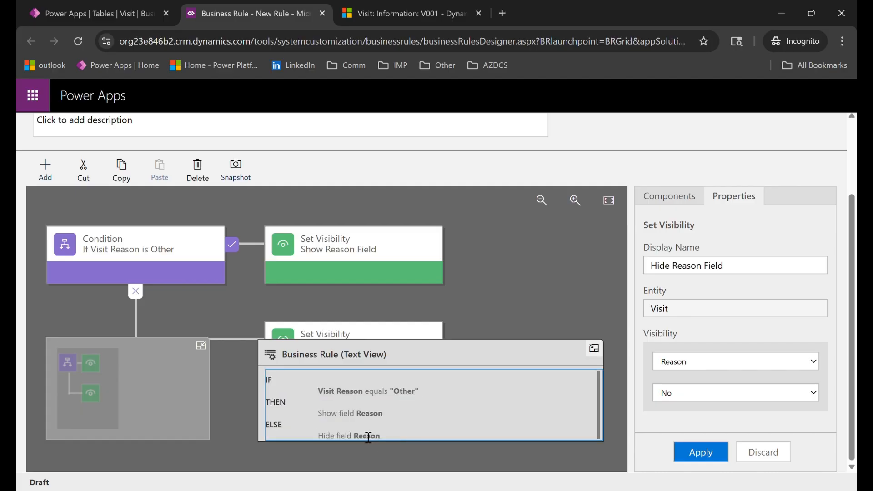
{"action": "left_click", "coordinate": [594, 348]}
{"action": "left_click", "coordinate": [382, 353]}
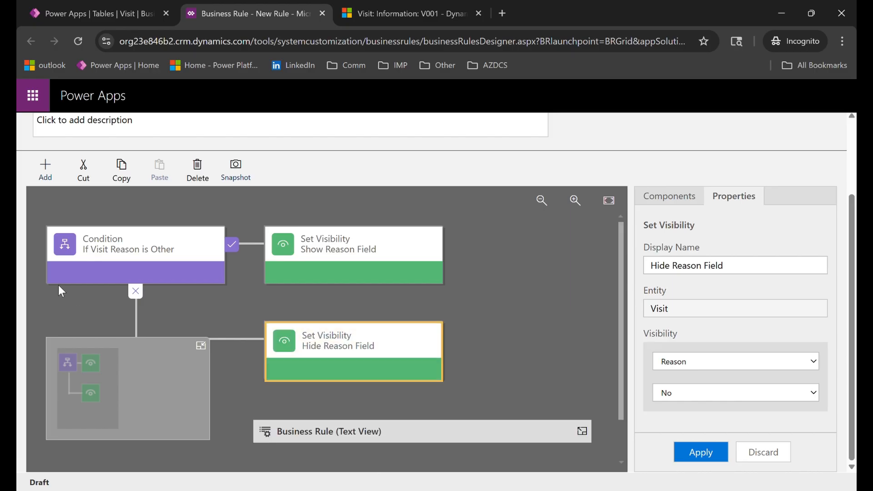
Add a Set Field Value action after the Hide Reason Field action on the condition's false branch.
{"action": "left_click", "coordinate": [46, 173]}
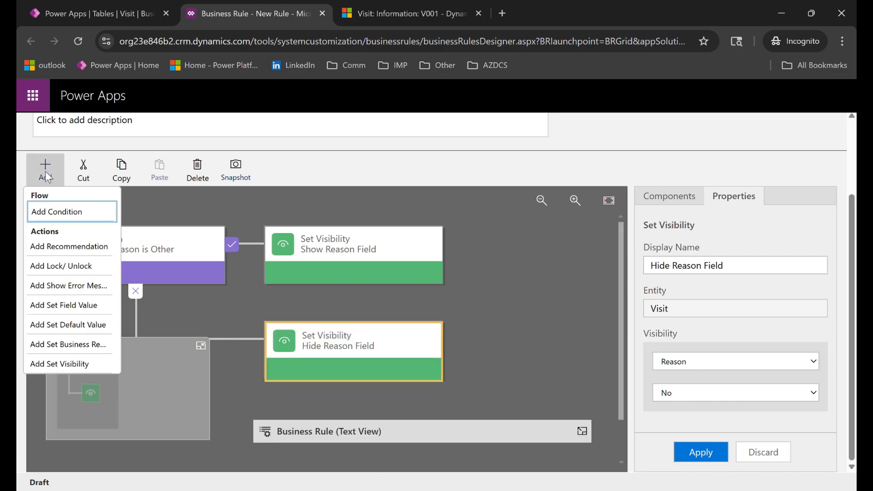
{"action": "left_click", "coordinate": [51, 307]}
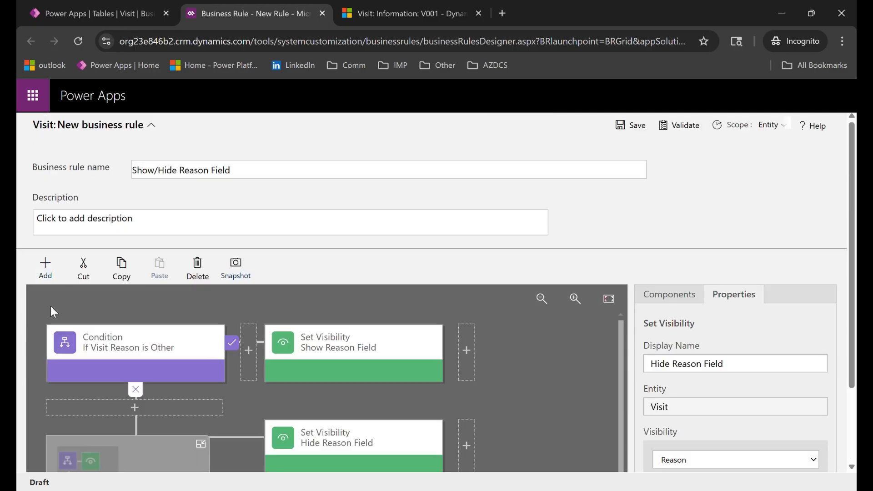
{"action": "scroll", "coordinate": [522, 421], "scroll_direction": "down", "scroll_amount": 1}
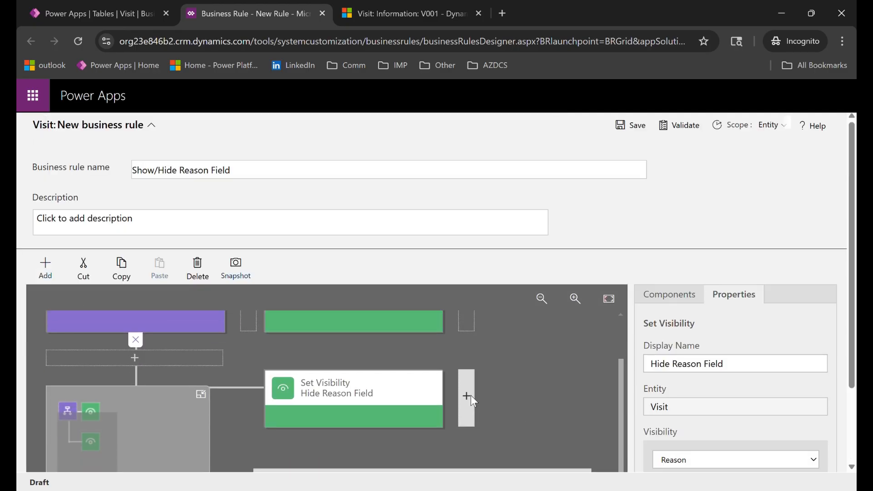
{"action": "left_click", "coordinate": [471, 395]}
Set the new action's display name to "Clear Reason Field" and choose Reason as the field it changes.
{"action": "triple_click", "coordinate": [718, 358]}
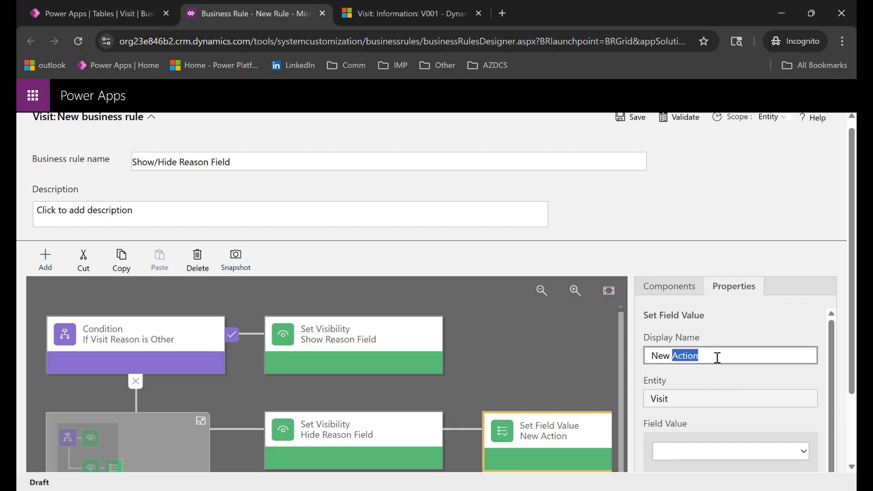
{"action": "type", "text": "Clea"}
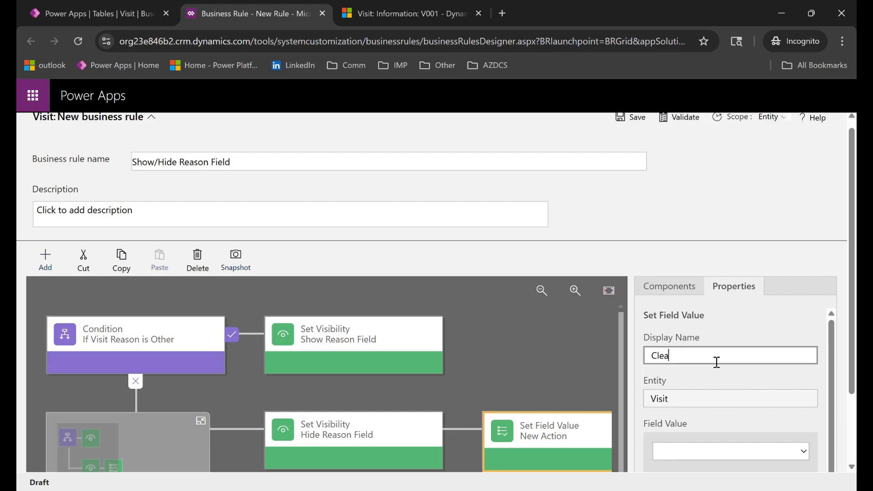
{"action": "type", "text": "r Reason Field"}
{"action": "scroll", "coordinate": [717, 363], "scroll_direction": "down", "scroll_amount": 3}
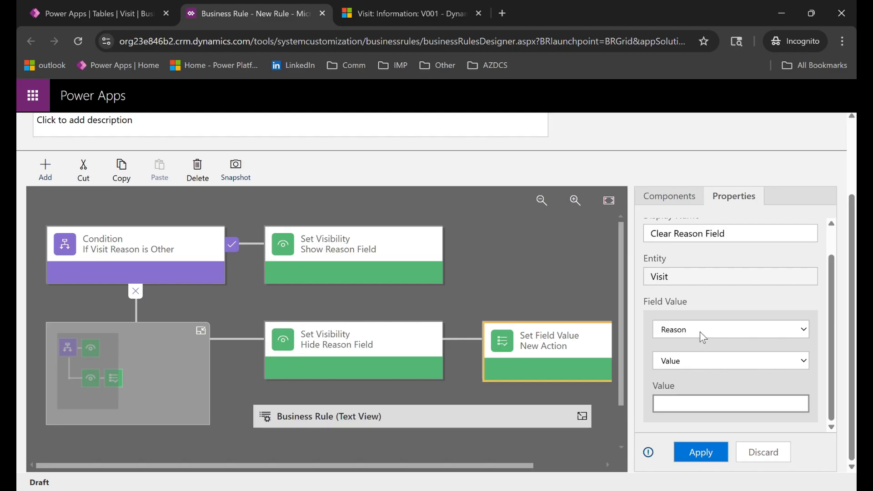
Try the Value and Field source types for the Reason field in the Clear Reason Field action.
{"action": "left_click", "coordinate": [710, 358]}
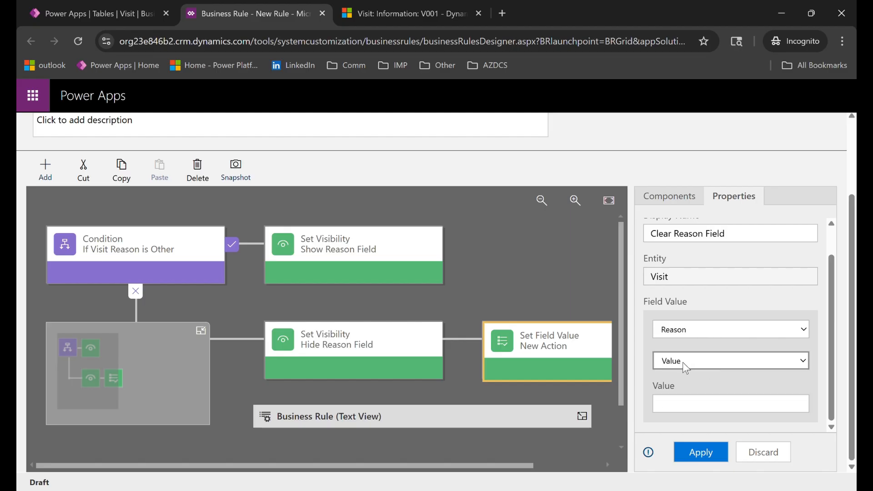
{"action": "left_click", "coordinate": [688, 410]}
{"action": "left_click", "coordinate": [719, 351]}
{"action": "left_click", "coordinate": [716, 360]}
{"action": "key", "text": "Down"}
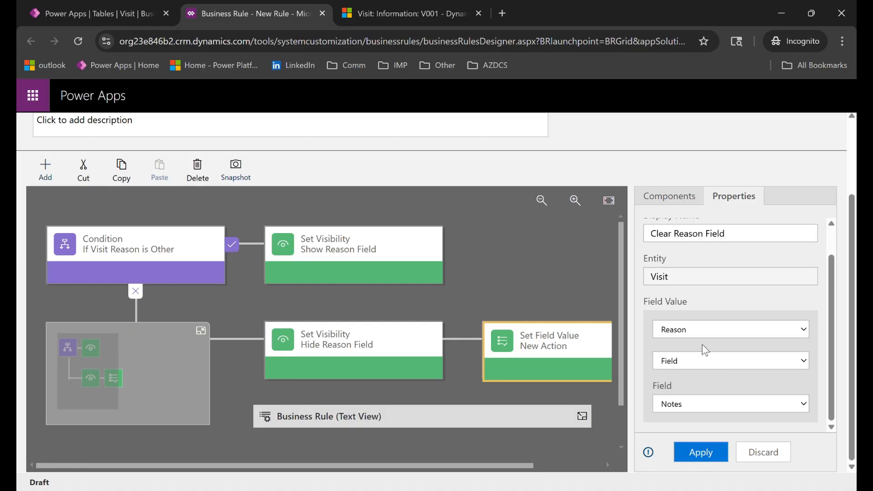
{"action": "left_click", "coordinate": [729, 399]}
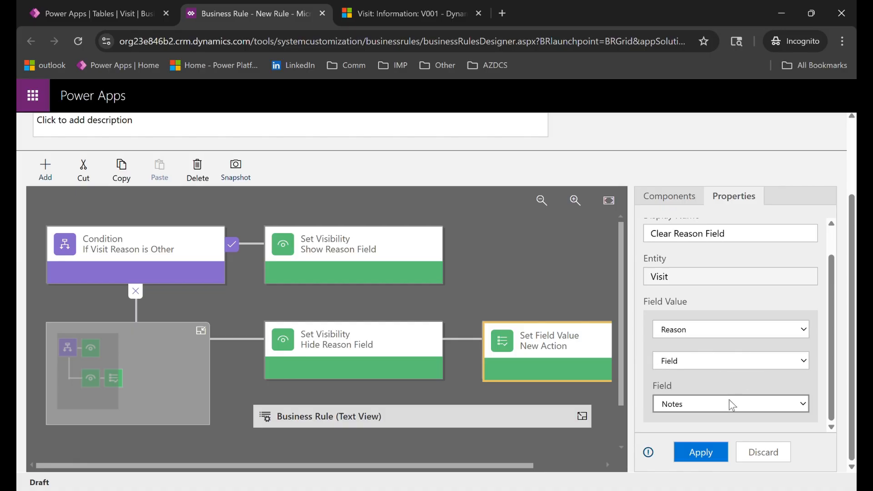
Set the Reason field's value type to Clear in the Set Field Value action and apply it.
{"action": "left_click", "coordinate": [721, 362]}
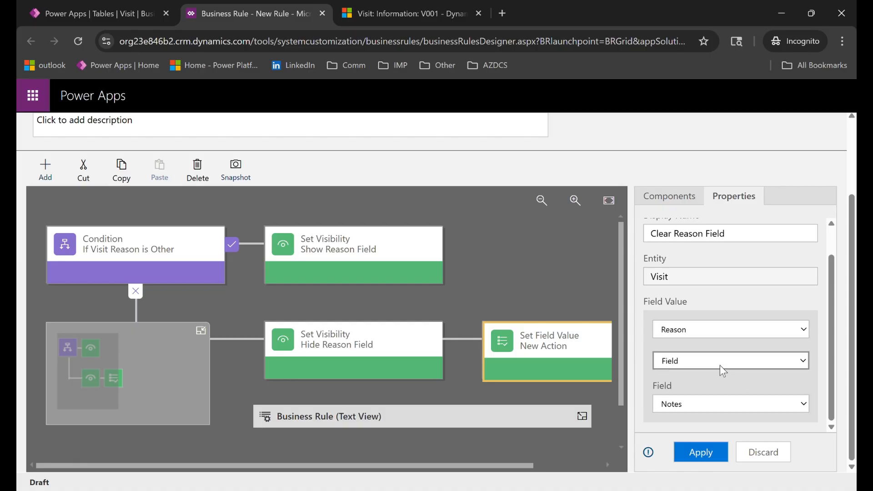
{"action": "left_click", "coordinate": [694, 408]}
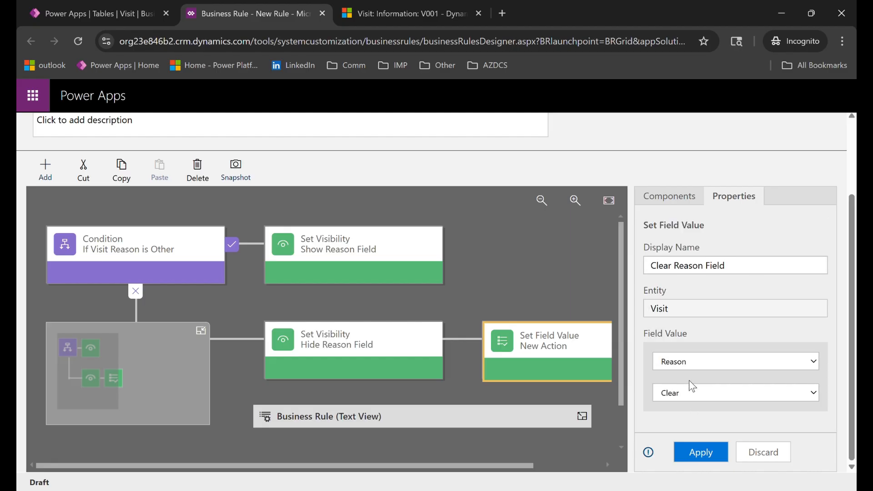
{"action": "left_click", "coordinate": [701, 454]}
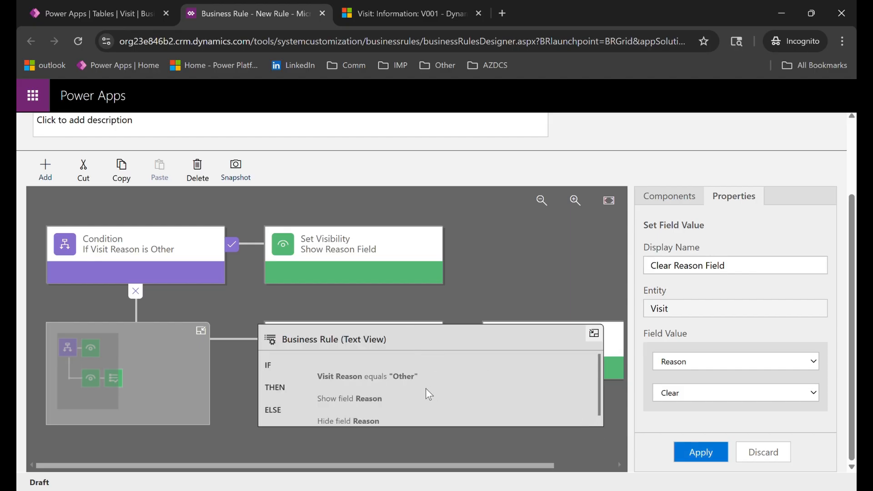
Review the ELSE part of the business rule's text view, including the clearing action, and collapse the text view.
{"action": "scroll", "coordinate": [426, 388], "scroll_direction": "down", "scroll_amount": 1}
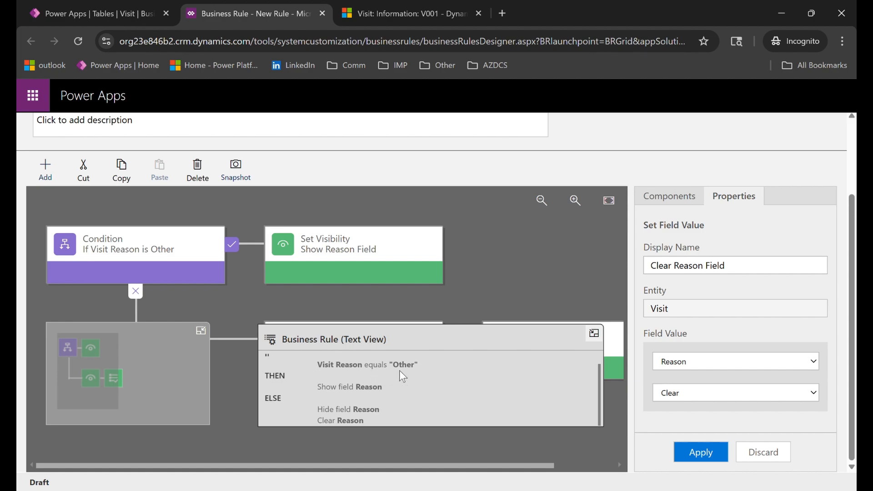
{"action": "left_click", "coordinate": [367, 398]}
{"action": "left_click", "coordinate": [395, 393]}
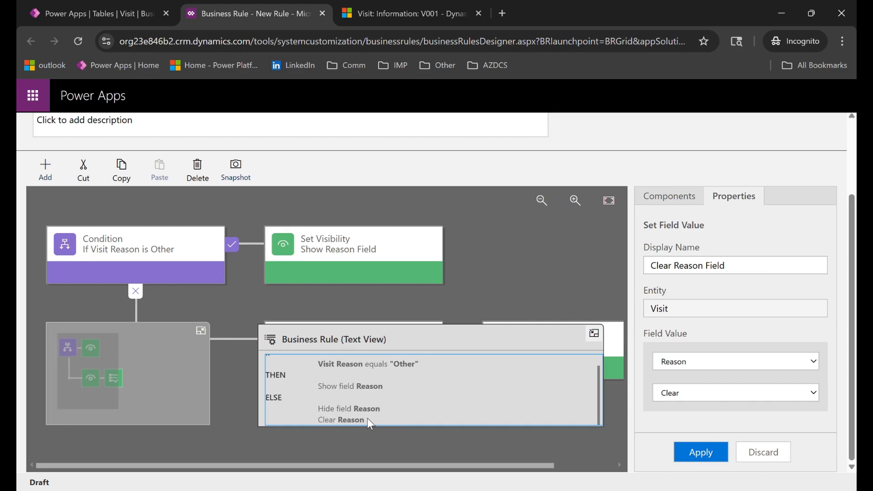
{"action": "left_click", "coordinate": [593, 335]}
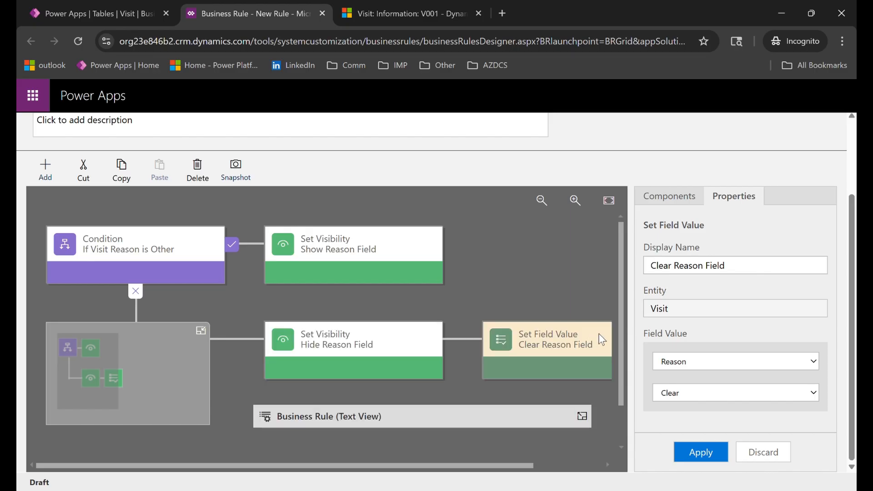
Set the business rule's scope to the Information form and save the rule.
{"action": "scroll", "coordinate": [603, 332], "scroll_direction": "up", "scroll_amount": 3}
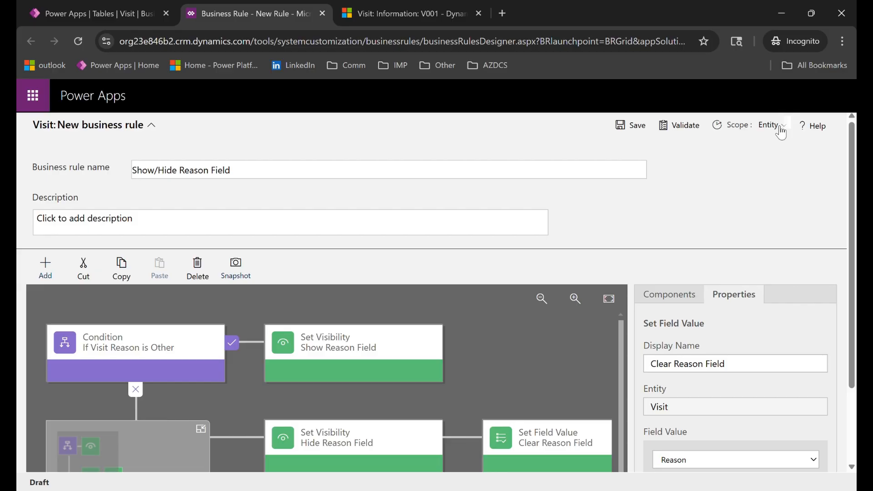
{"action": "left_click", "coordinate": [781, 130]}
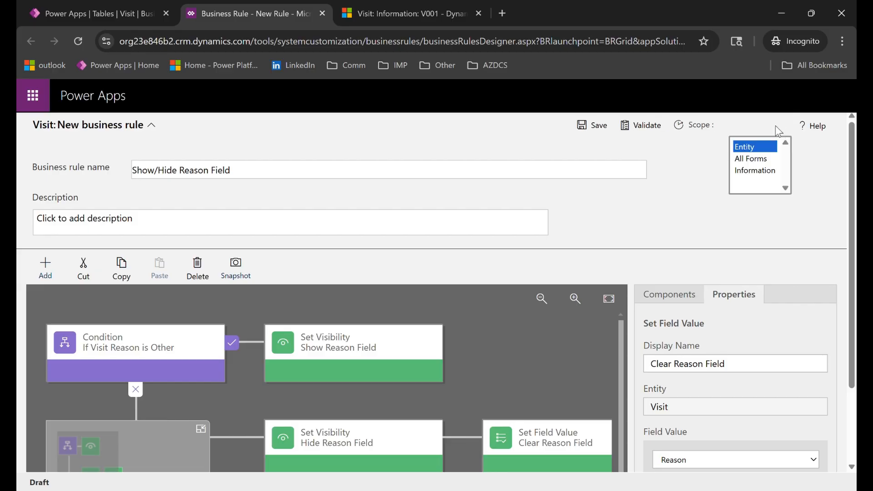
{"action": "left_click", "coordinate": [749, 170]}
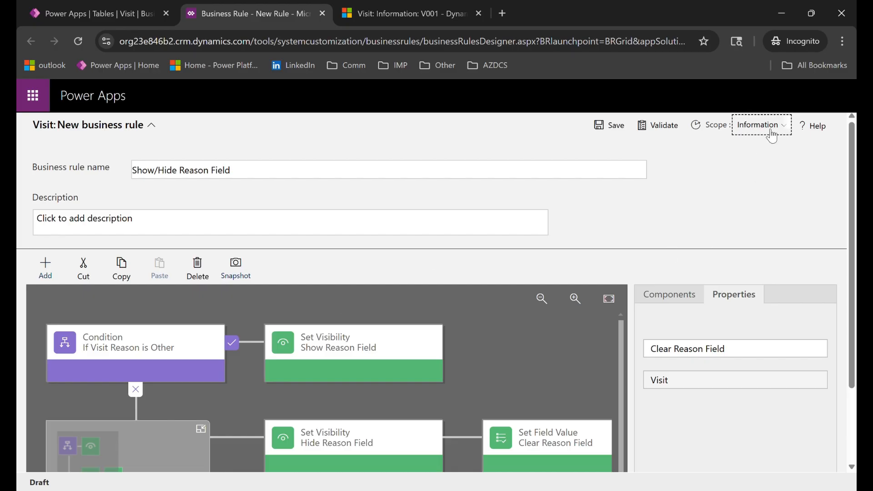
{"action": "left_click", "coordinate": [610, 130]}
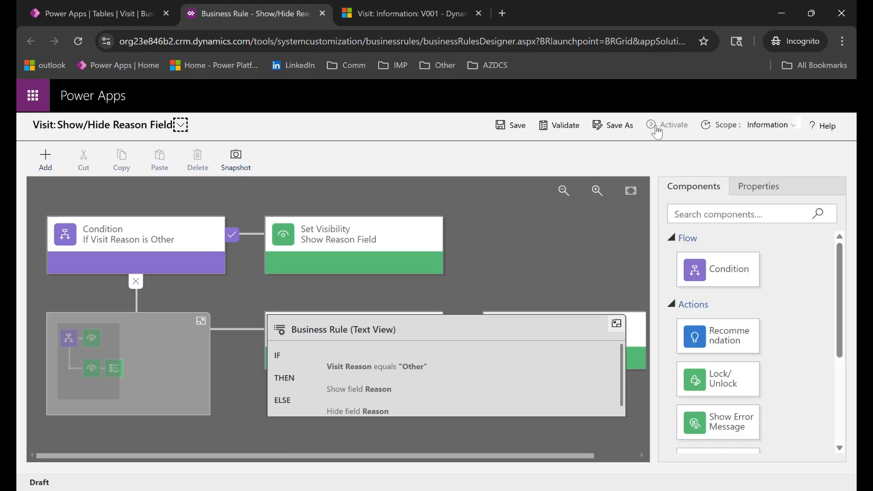
Validate the saved Show/Hide Reason Field rule and activate it, confirming the activation.
{"action": "left_click", "coordinate": [570, 130]}
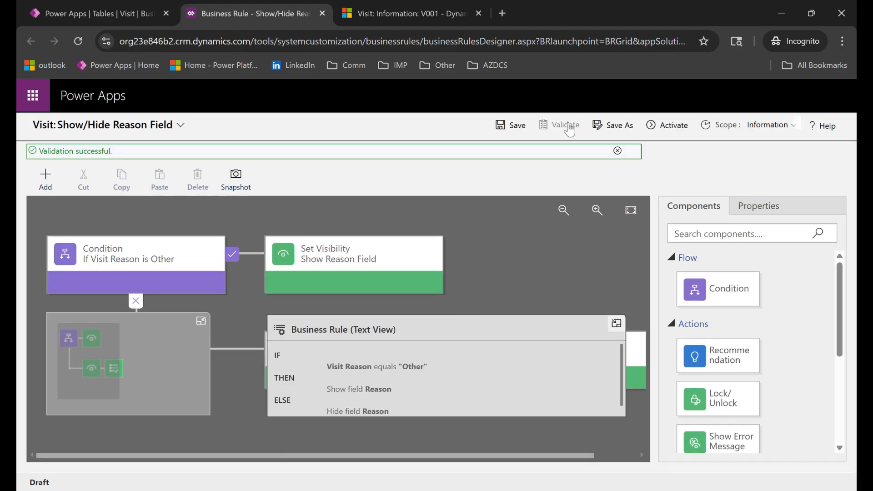
{"action": "left_click", "coordinate": [681, 132]}
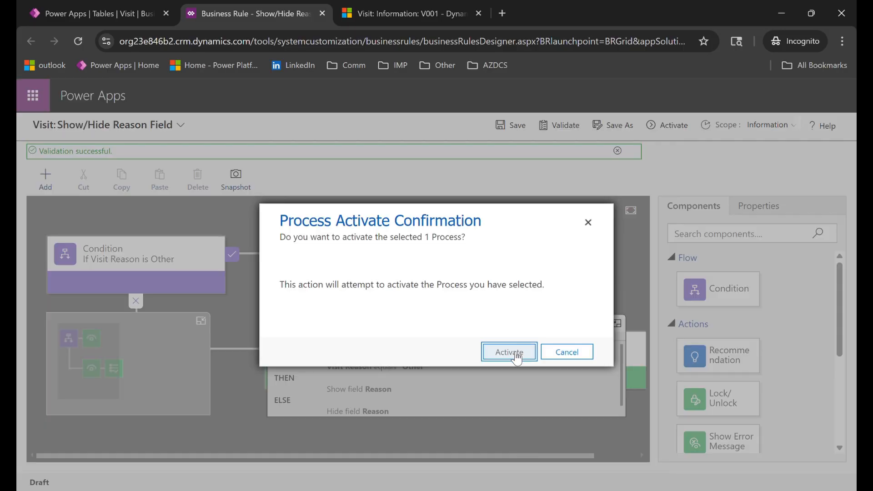
{"action": "left_click", "coordinate": [509, 353]}
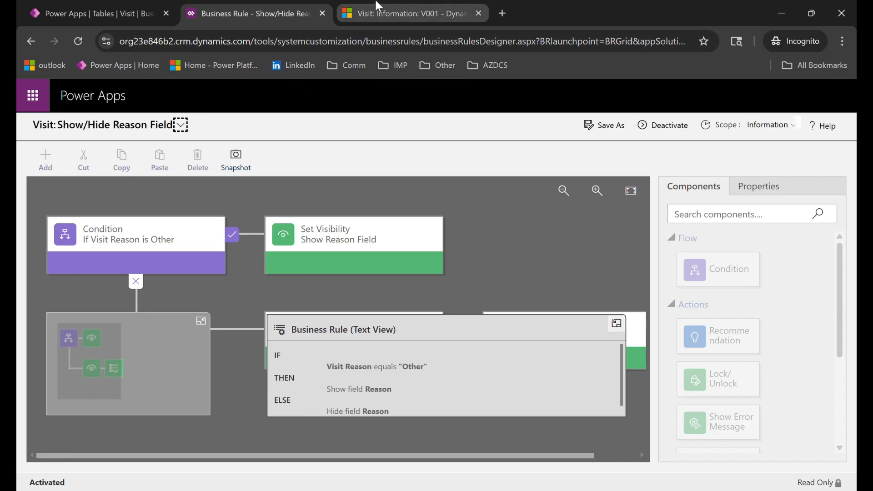
Reload visit record V001 in Dynamics 365 and test the rule with Follow-Up Appointment and Emergency Visit as the Visit Reason.
{"action": "left_click", "coordinate": [416, 8]}
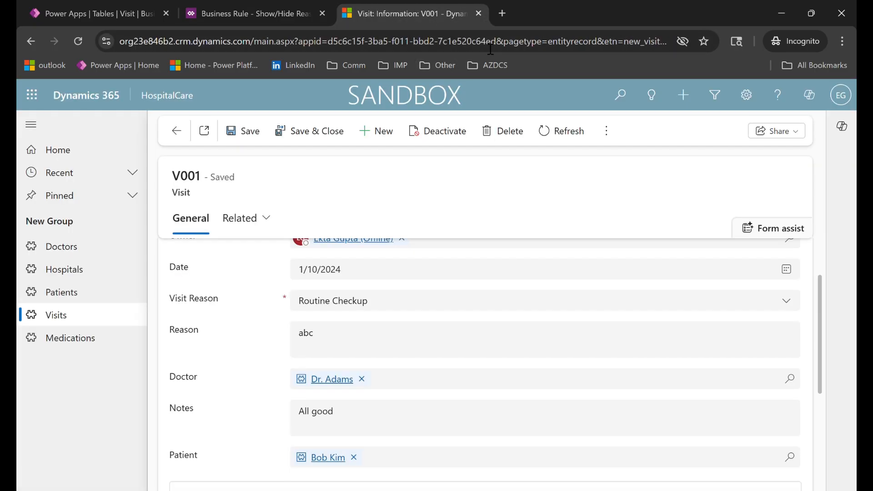
{"action": "left_click", "coordinate": [78, 44]}
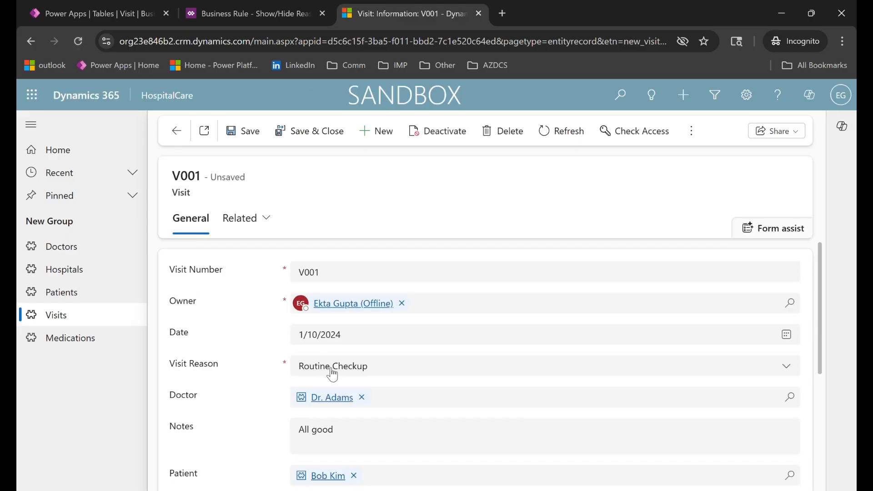
{"action": "left_click", "coordinate": [314, 369]}
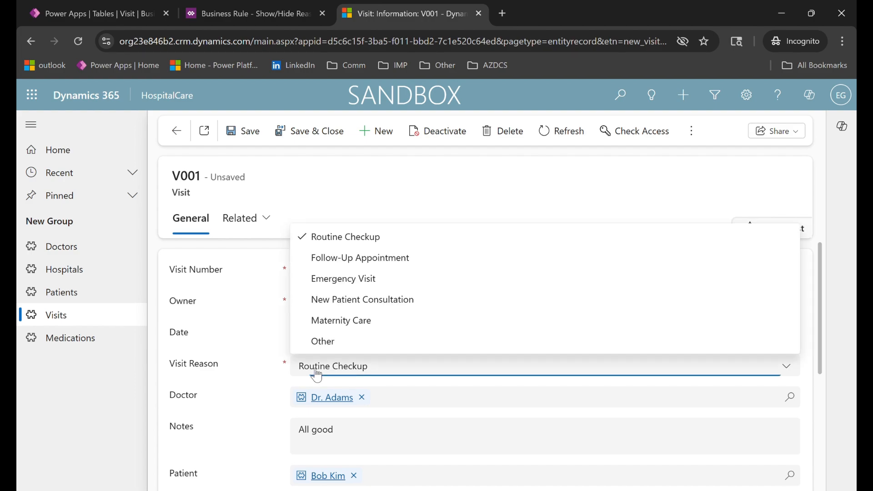
{"action": "left_click", "coordinate": [336, 263]}
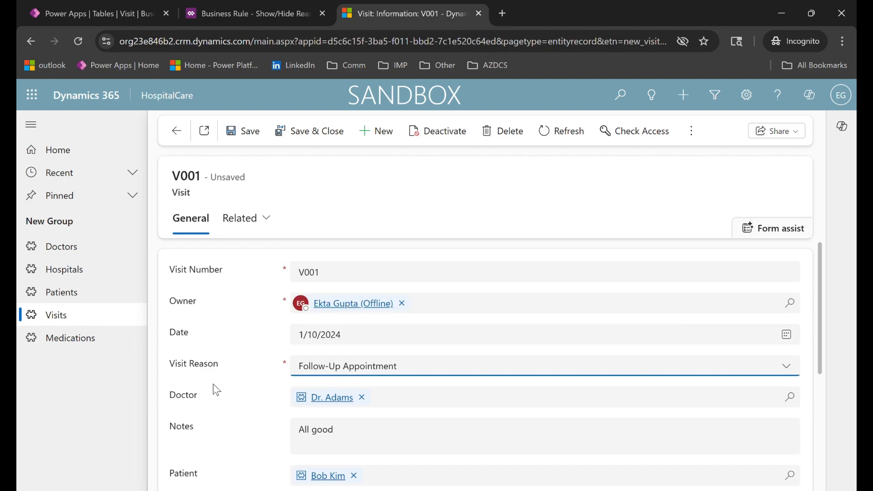
{"action": "left_click", "coordinate": [347, 366]}
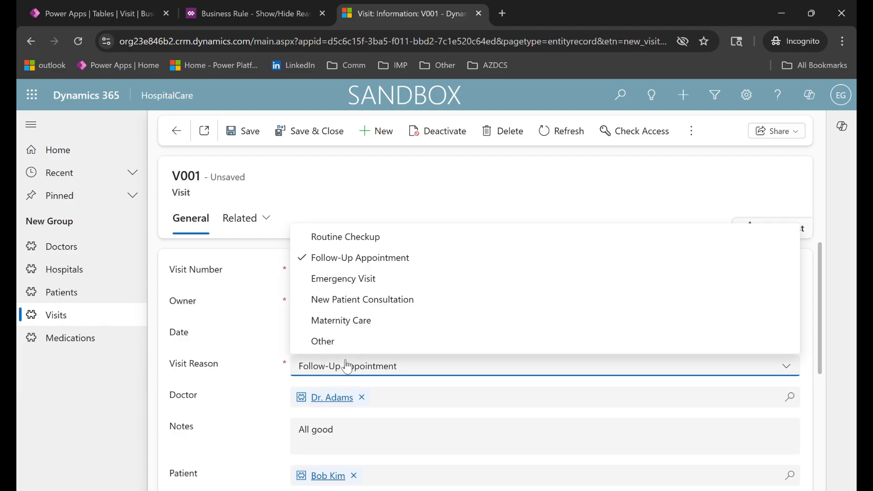
{"action": "left_click", "coordinate": [366, 284]}
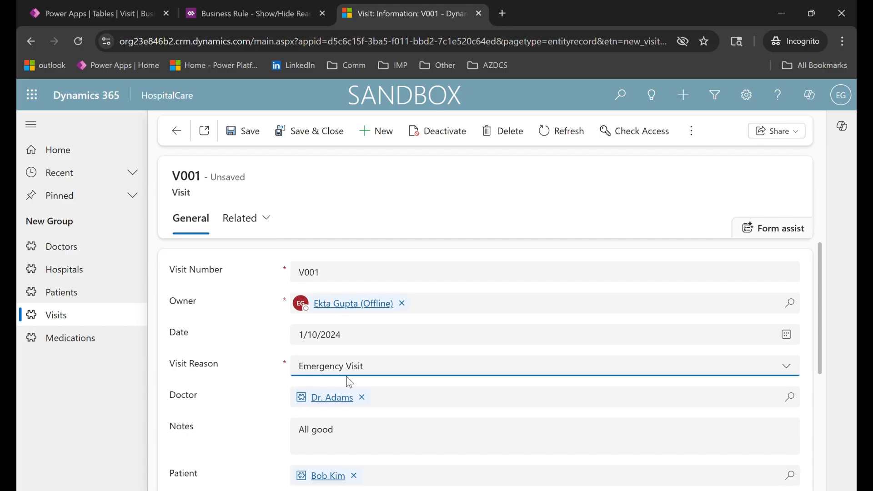
Set Visit Reason to Other and enter "Skin Infection" in the Reason field.
{"action": "left_click", "coordinate": [400, 368]}
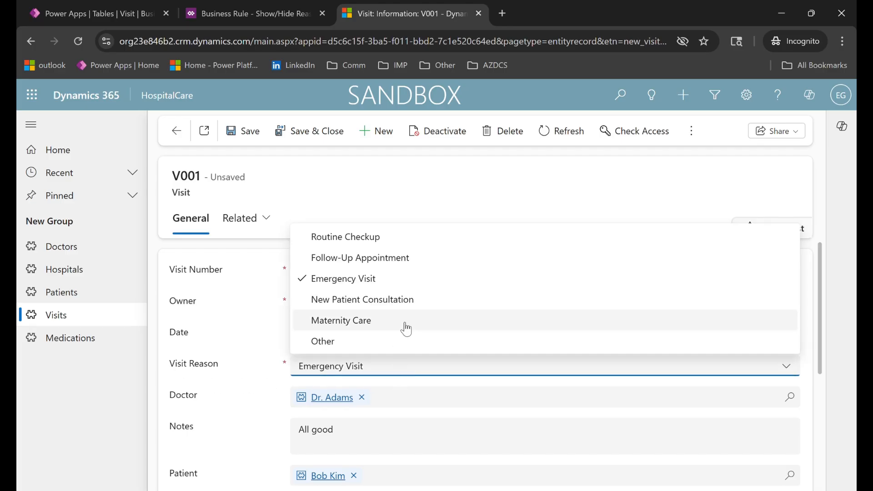
{"action": "left_click", "coordinate": [354, 347]}
{"action": "left_click", "coordinate": [346, 405]}
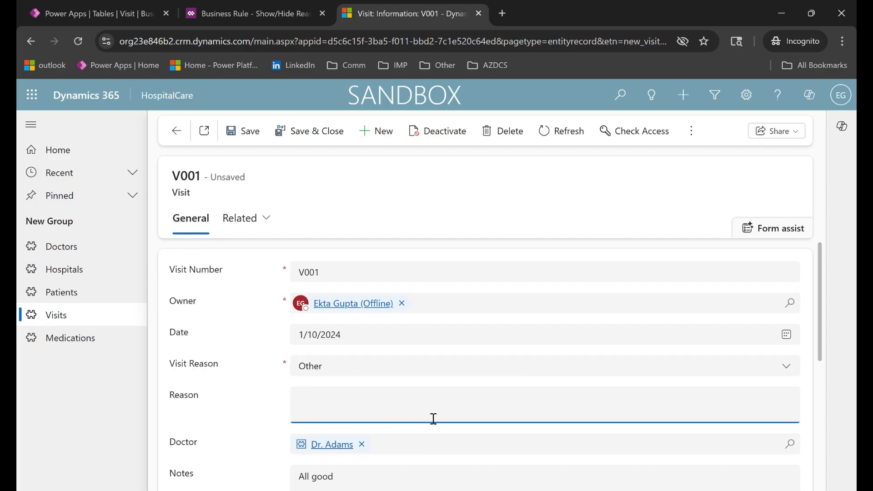
{"action": "type", "text": "Skin Infection"}
Save the visit record with its Reason text.
{"action": "left_click_drag", "start_coordinate": [299, 404], "coordinate": [354, 403]}
{"action": "left_click", "coordinate": [355, 404]}
{"action": "left_click", "coordinate": [243, 133]}
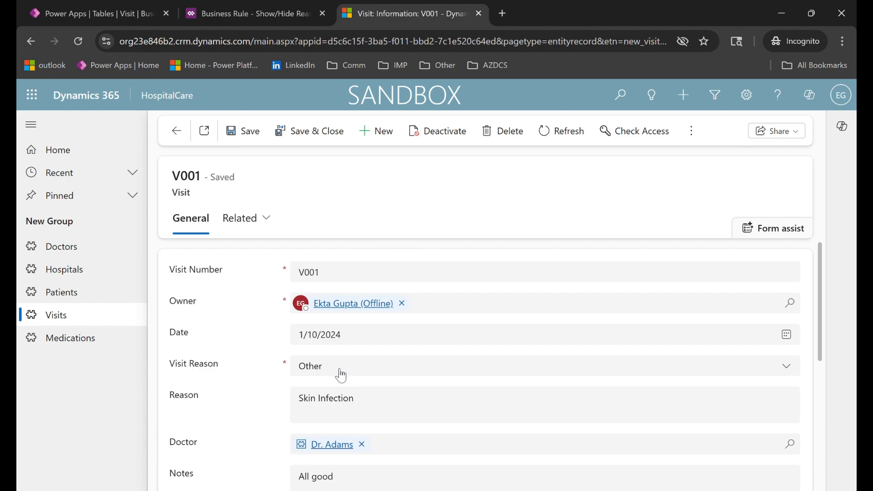
Switch Visit Reason to Routine Checkup and back to Other to test the clearing of the Reason field.
{"action": "left_click", "coordinate": [342, 376]}
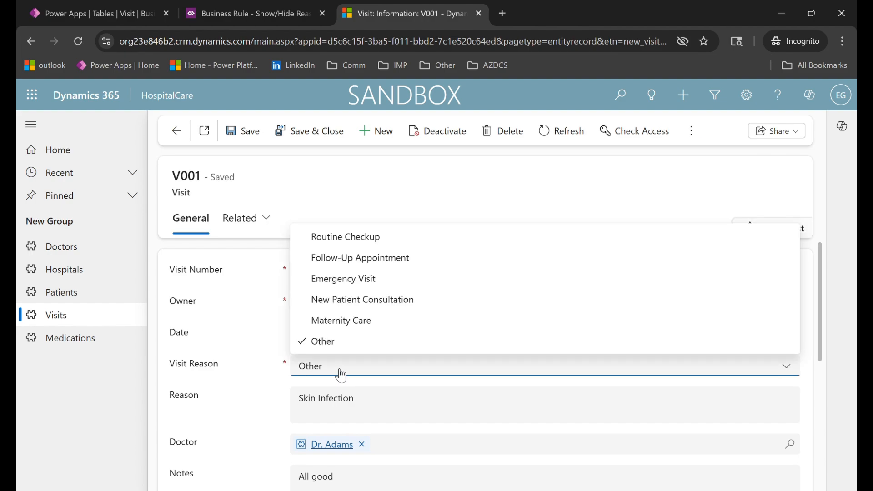
{"action": "left_click", "coordinate": [372, 241]}
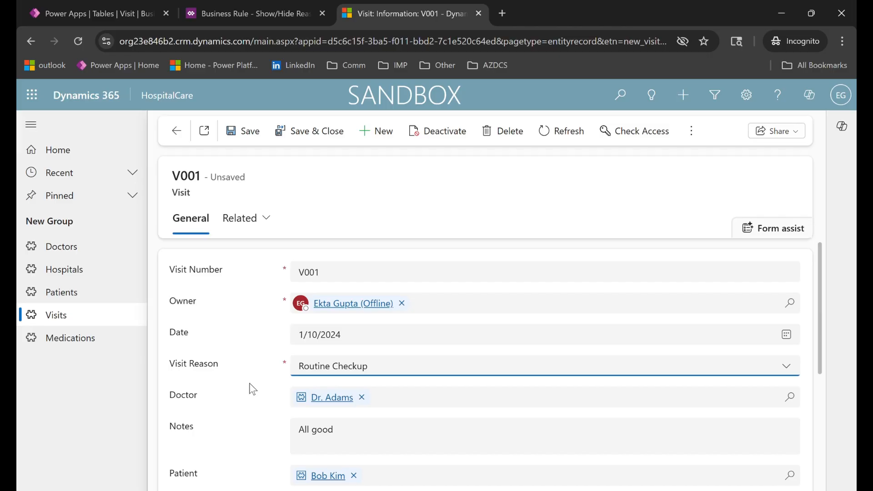
{"action": "left_click", "coordinate": [328, 374]}
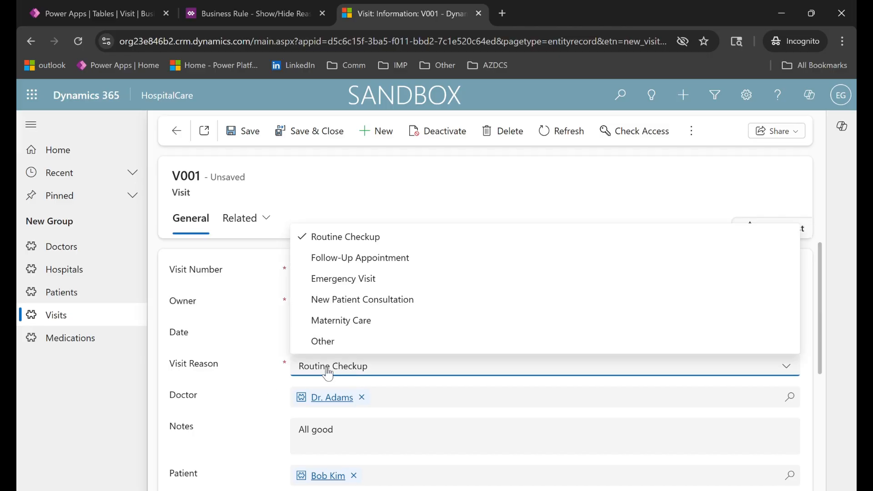
{"action": "left_click", "coordinate": [334, 345]}
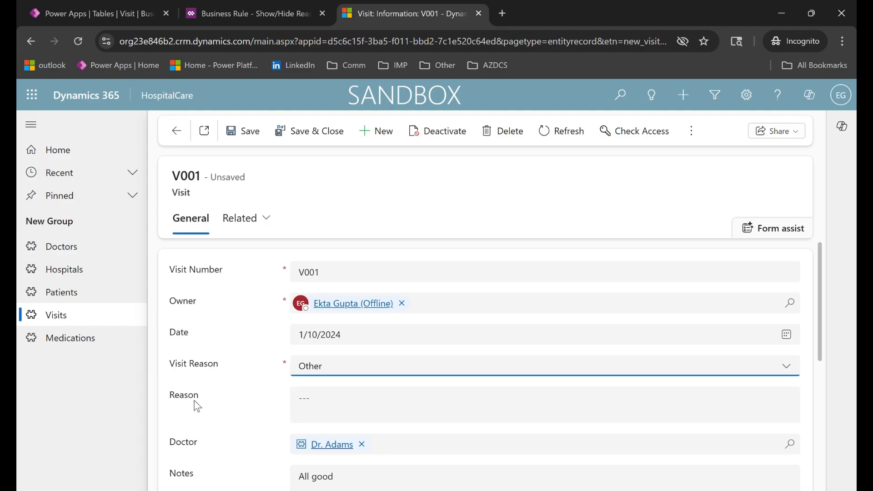
Switch to Power Apps and start a new business rule for the Visit table.
{"action": "left_click", "coordinate": [312, 406]}
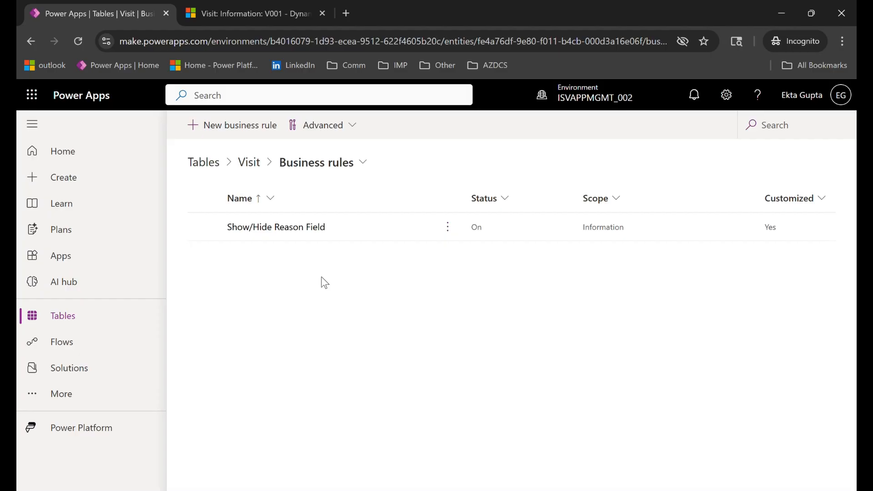
{"action": "left_click", "coordinate": [233, 126]}
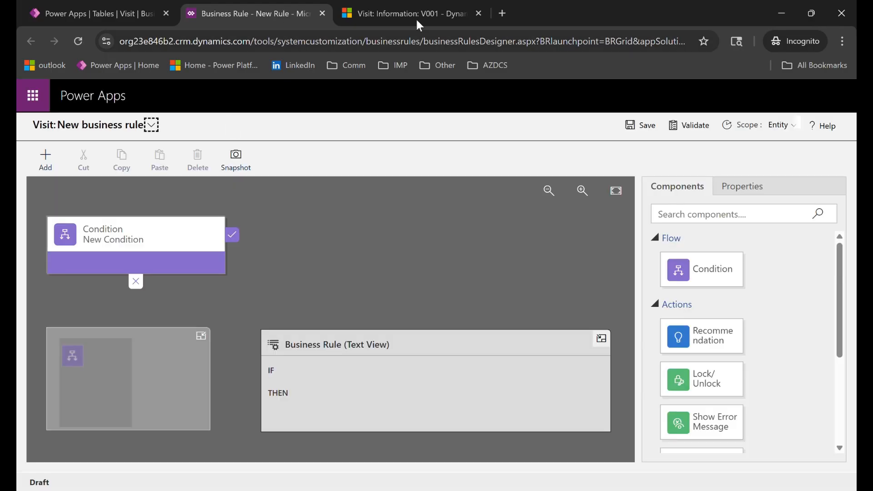
Return to visit record V001 and review the Visit Reason options and the Doctor field on the form.
{"action": "left_click", "coordinate": [432, 12]}
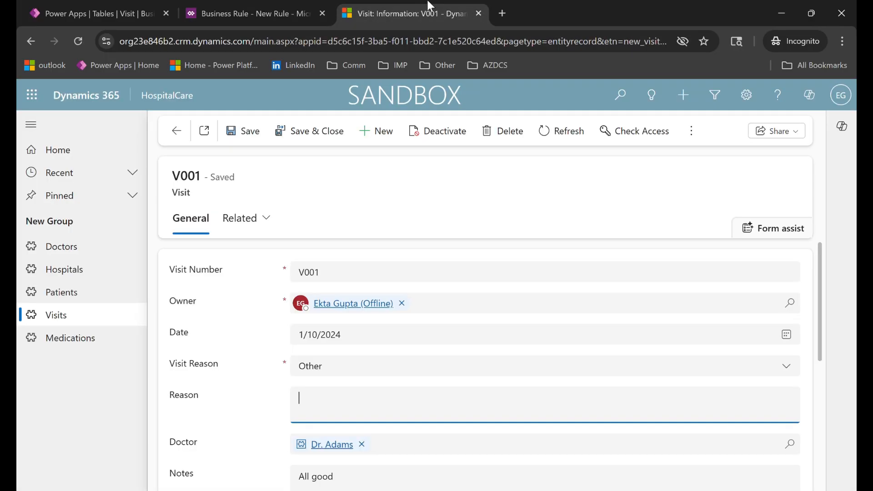
{"action": "left_click", "coordinate": [344, 369]}
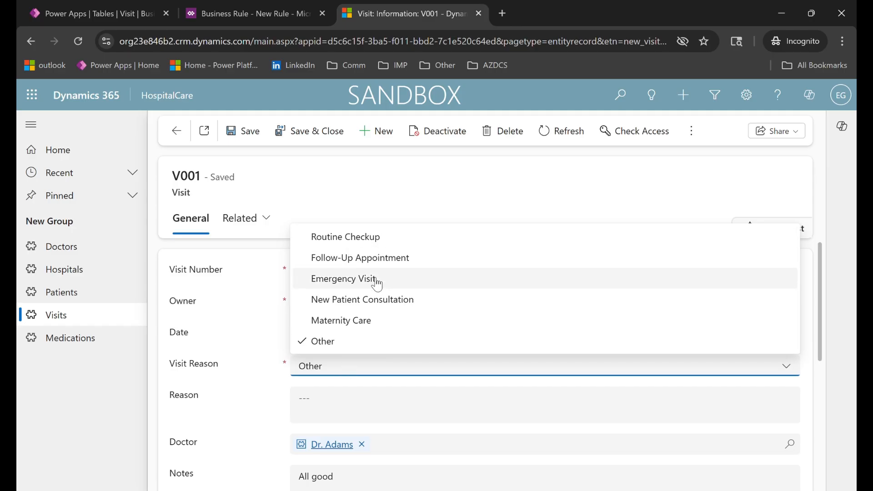
{"action": "scroll", "coordinate": [201, 418], "scroll_direction": "down", "scroll_amount": 2}
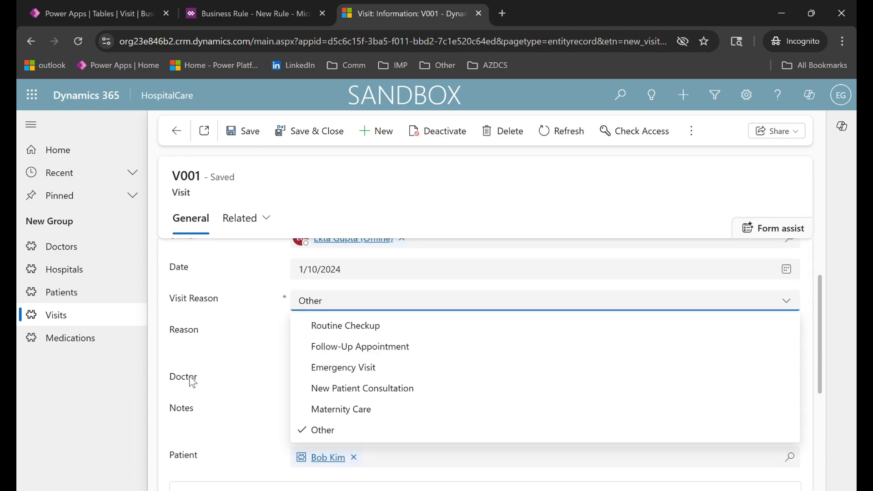
{"action": "double_click", "coordinate": [192, 382]}
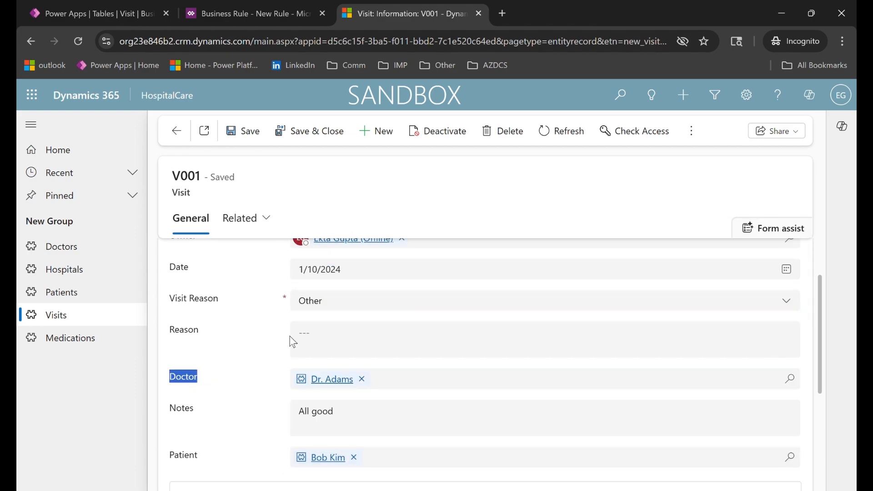
{"action": "left_click", "coordinate": [388, 305]}
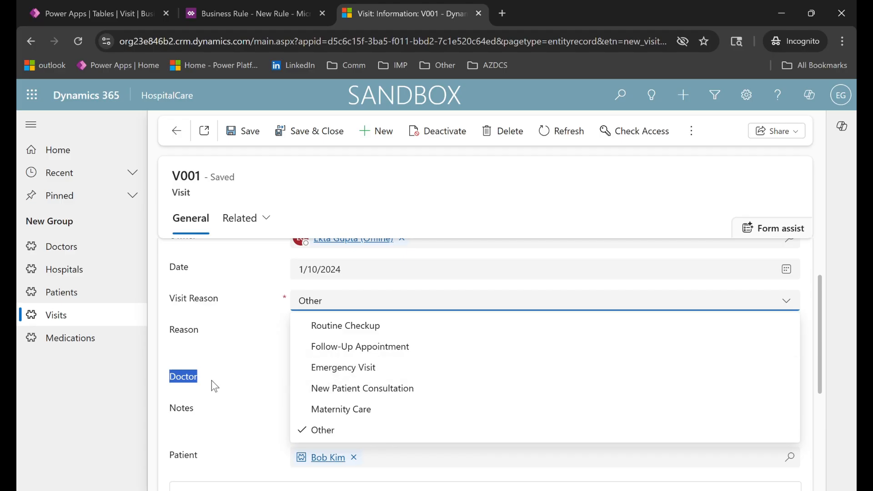
{"action": "left_click", "coordinate": [187, 380]}
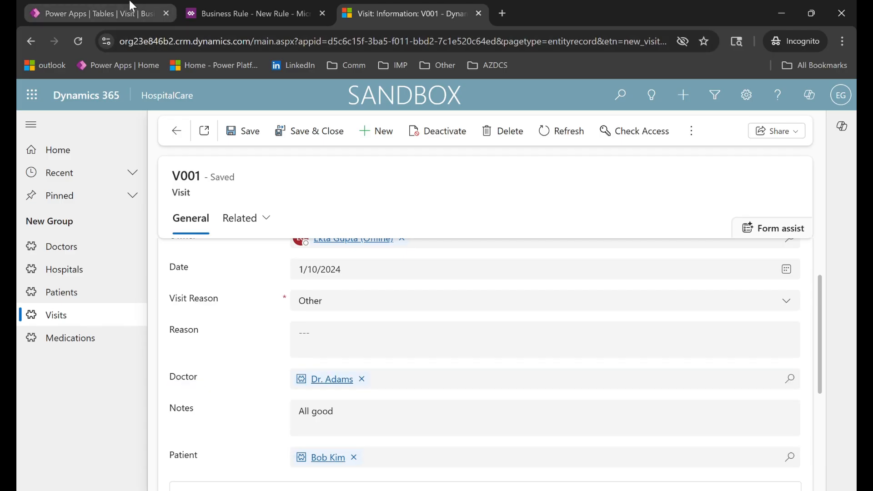
Switch back to the new Visit business rule in the designer and name it "Make Doctor Mandatory".
{"action": "left_click", "coordinate": [114, 7]}
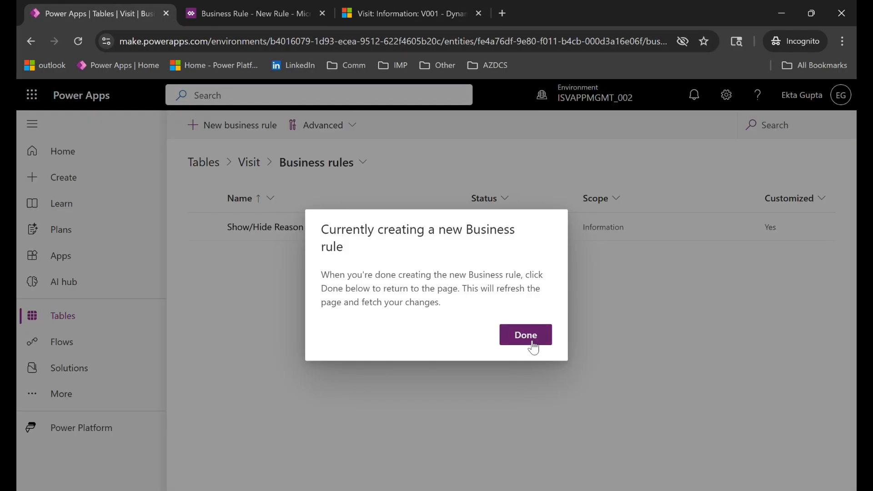
{"action": "left_click", "coordinate": [282, 16]}
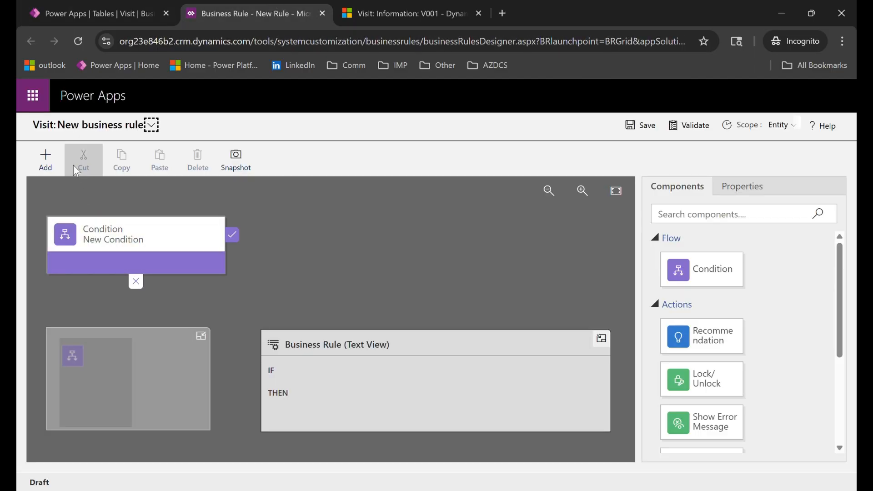
{"action": "left_click", "coordinate": [151, 125]}
{"action": "left_click", "coordinate": [192, 180]}
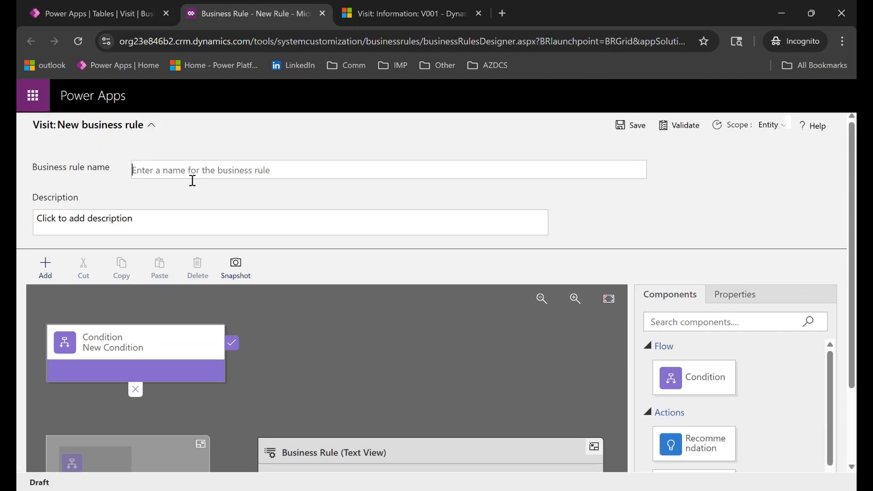
{"action": "type", "text": "Make "}
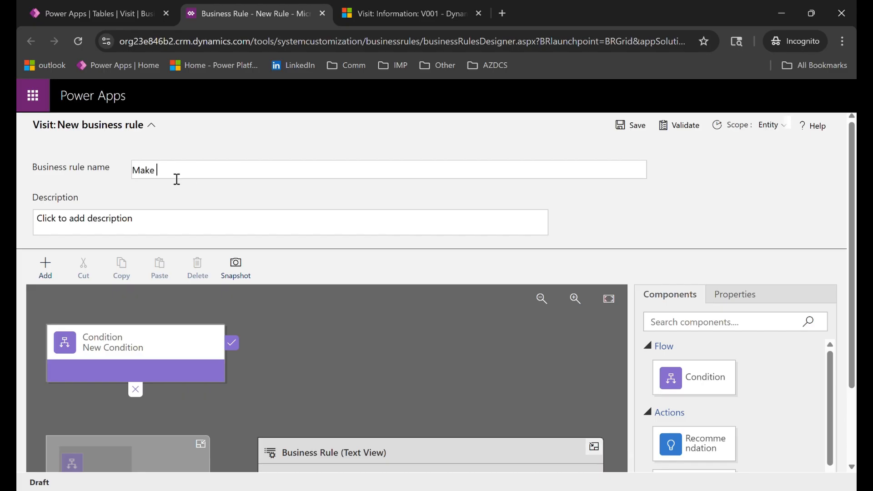
{"action": "type", "text": "Doctor Mandatory"}
{"action": "key", "text": "Tab"}
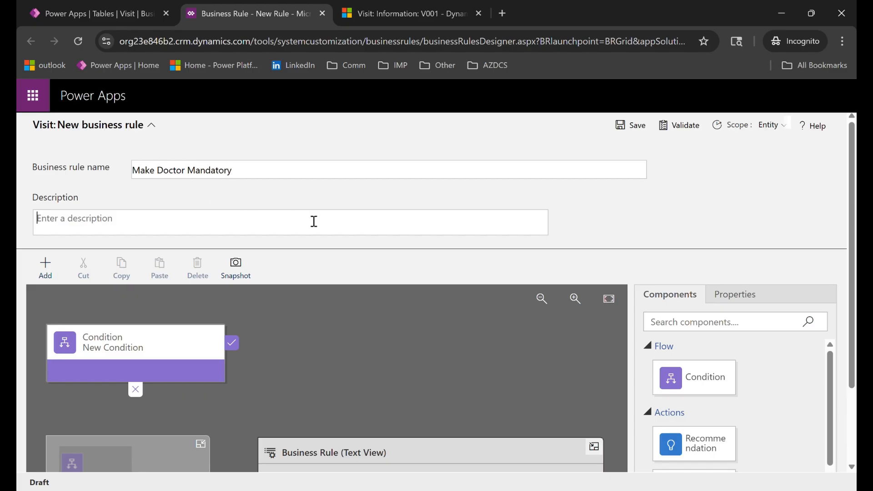
Enter "If Visit Reason is not Routine Checkup" as the condition's display name.
{"action": "scroll", "coordinate": [364, 282], "scroll_direction": "down", "scroll_amount": 2}
{"action": "scroll", "coordinate": [118, 242], "scroll_direction": "up", "scroll_amount": 2}
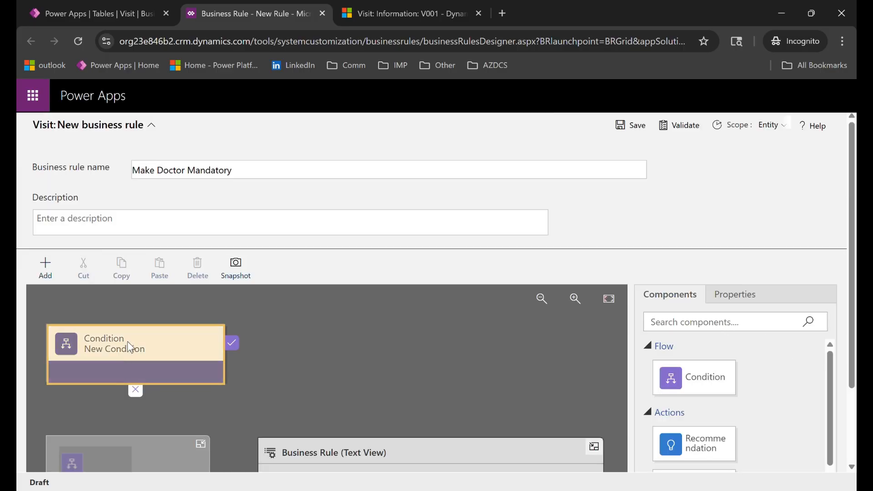
{"action": "left_click", "coordinate": [130, 347]}
{"action": "triple_click", "coordinate": [719, 371]}
{"action": "type", "text": "If "}
{"action": "type", "text": "Visist"}
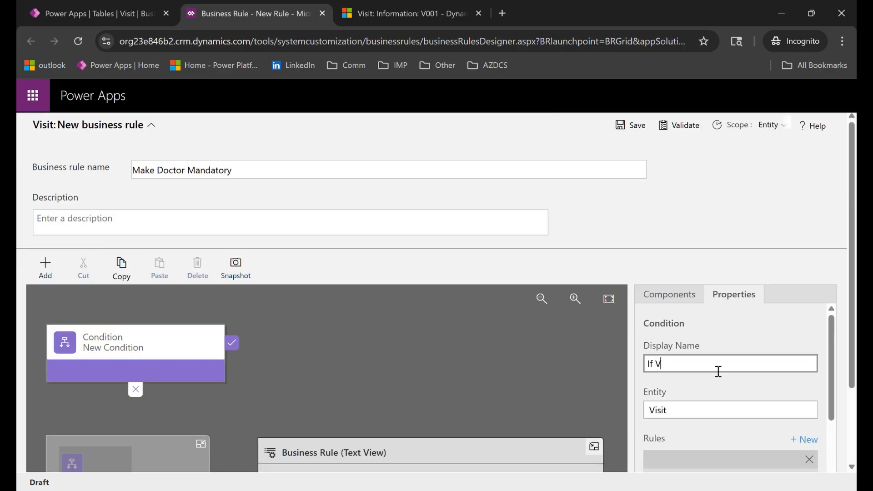
{"action": "key", "text": "BackSpace"}
{"action": "key", "text": "BackSpace"}
{"action": "key", "text": "BackSpace"}
{"action": "type", "text": "t Reason is not Routine Checkup"}
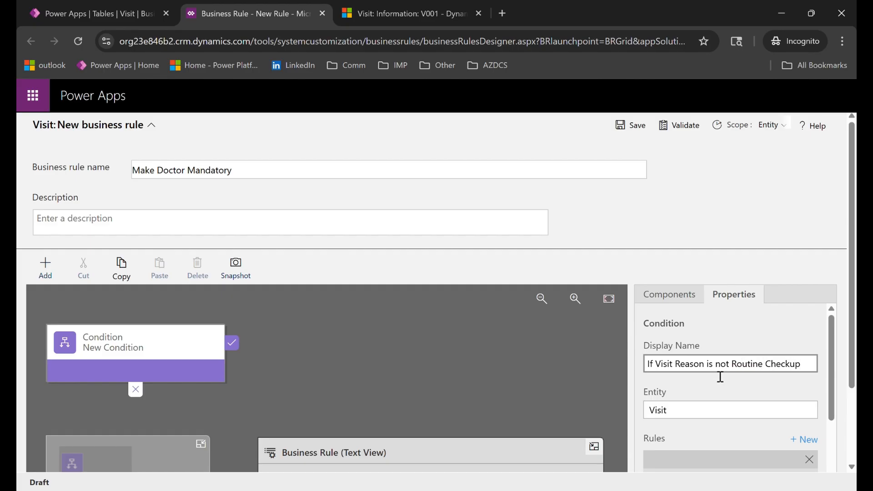
Set the condition's rule to Visit Reason does not equal Routine Checkup and apply it.
{"action": "scroll", "coordinate": [721, 377], "scroll_direction": "down", "scroll_amount": 3}
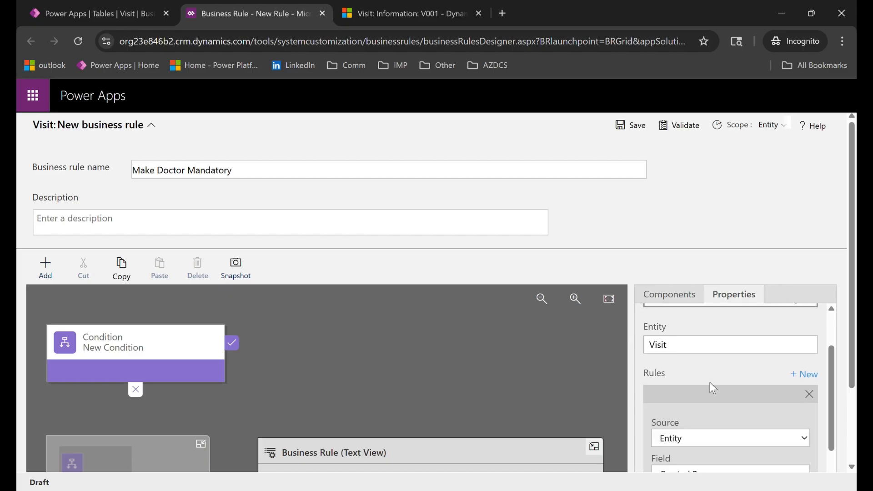
{"action": "left_click", "coordinate": [698, 411]}
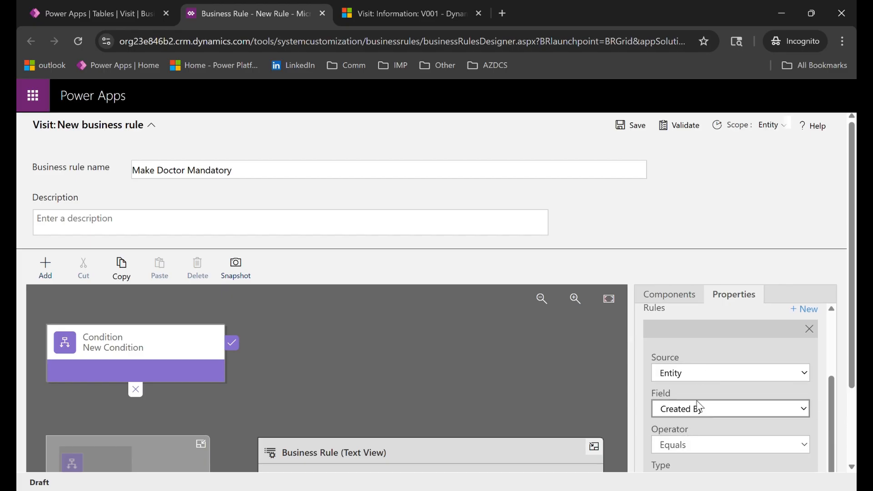
{"action": "left_click", "coordinate": [700, 396]}
{"action": "scroll", "coordinate": [757, 405], "scroll_direction": "down", "scroll_amount": 3}
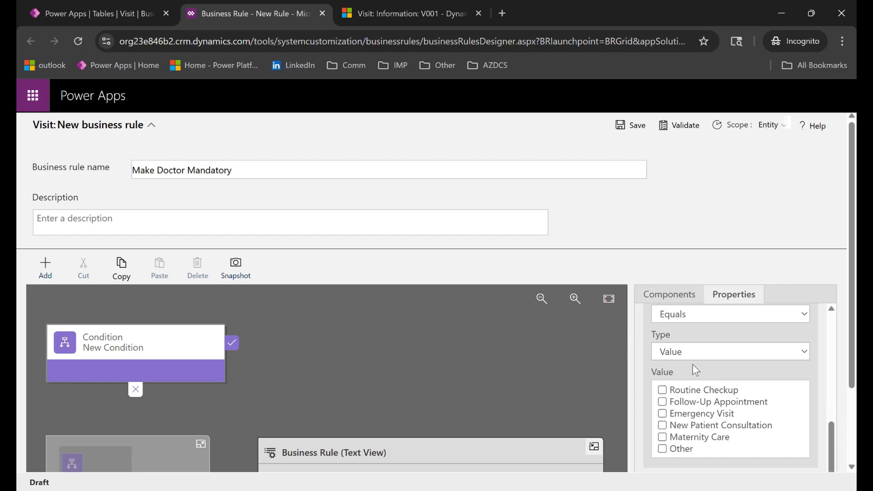
{"action": "left_click", "coordinate": [701, 316]}
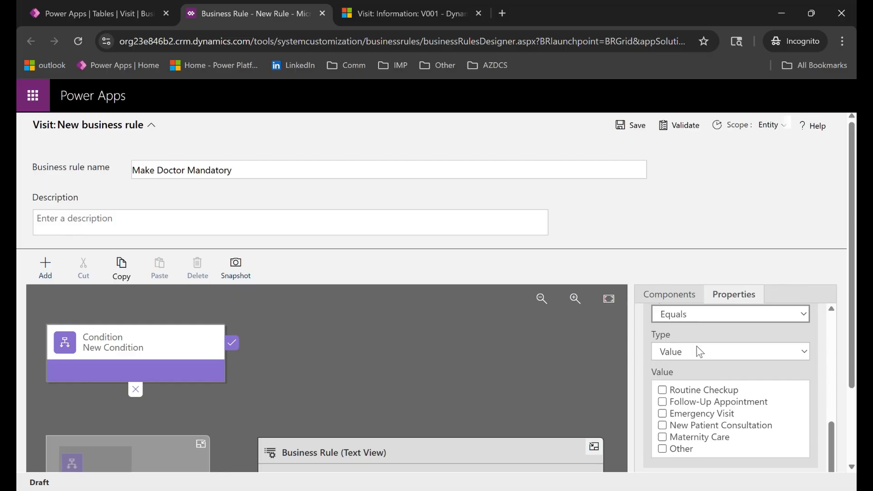
{"action": "key", "text": "Down"}
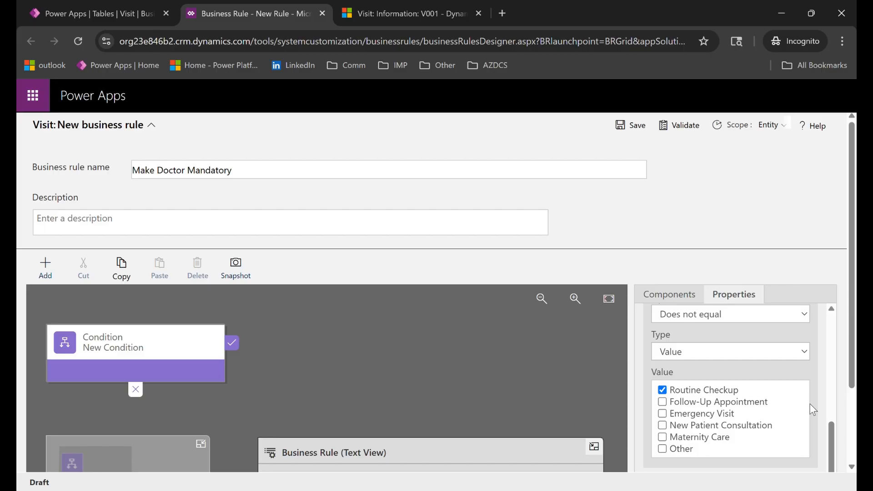
{"action": "scroll", "coordinate": [810, 404], "scroll_direction": "down", "scroll_amount": 1}
{"action": "scroll", "coordinate": [814, 436], "scroll_direction": "down", "scroll_amount": 2}
{"action": "scroll", "coordinate": [701, 446], "scroll_direction": "down", "scroll_amount": 1}
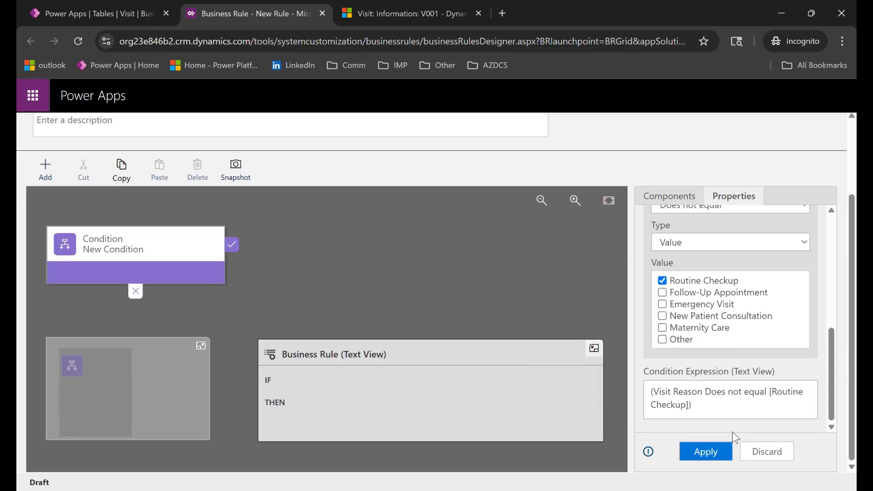
{"action": "left_click", "coordinate": [706, 451]}
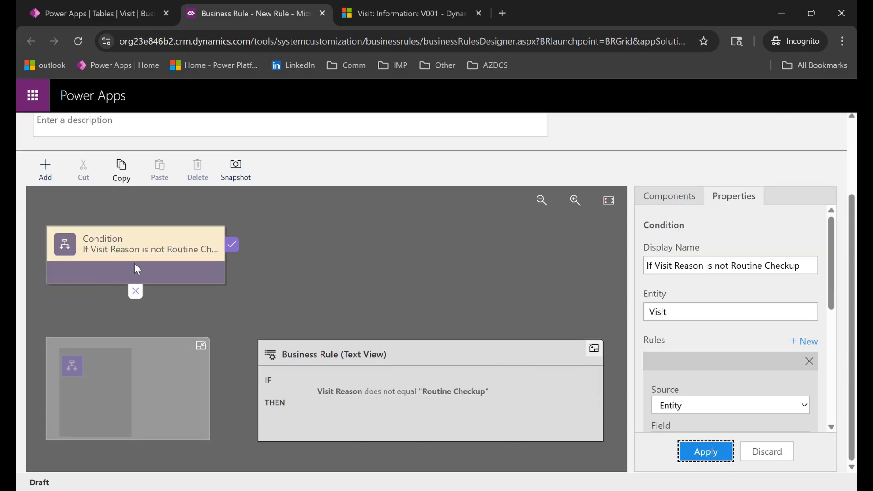
Add a Set Business Required action to the condition's true branch.
{"action": "scroll", "coordinate": [134, 263], "scroll_direction": "up", "scroll_amount": 3}
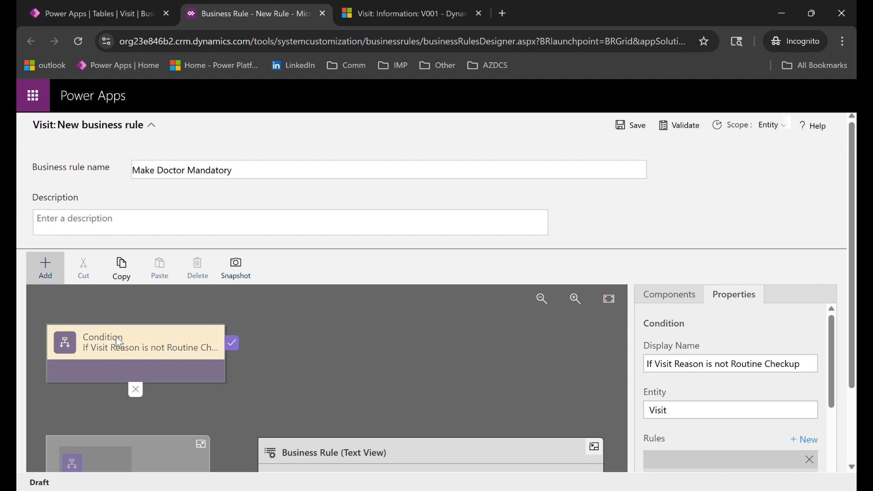
{"action": "left_click", "coordinate": [52, 271]}
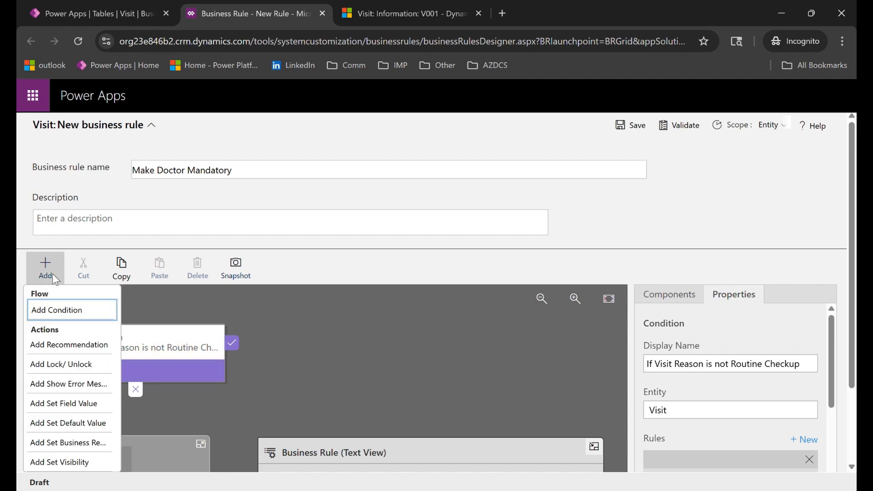
{"action": "left_click", "coordinate": [61, 443]}
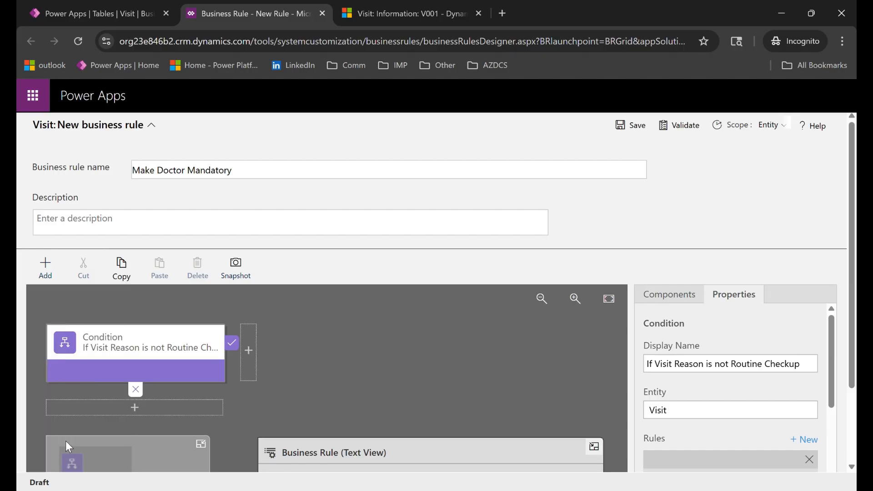
{"action": "left_click", "coordinate": [250, 352]}
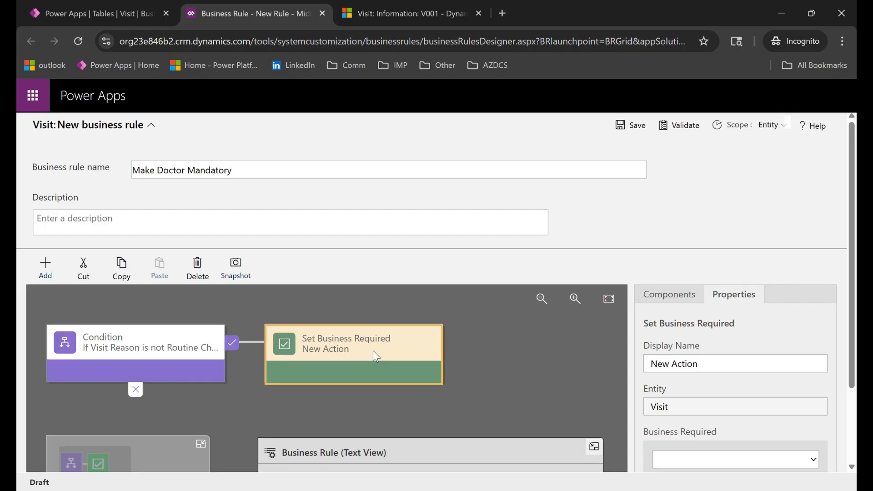
Enter "Make Doctor Field Required" as the display name of the true-branch action.
{"action": "triple_click", "coordinate": [724, 371]}
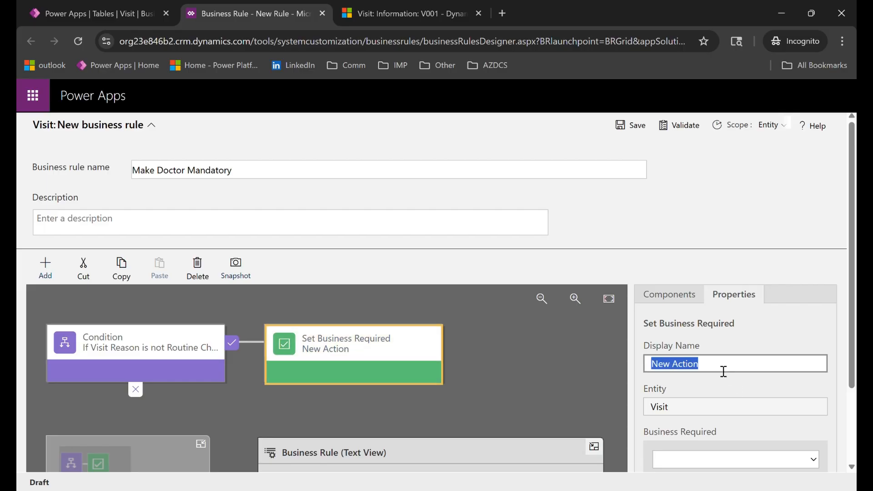
{"action": "type", "text": "Make "}
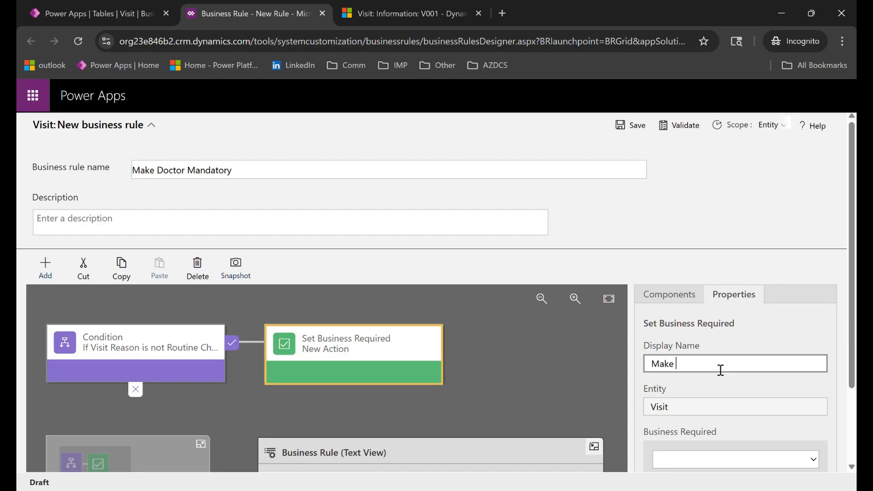
{"action": "type", "text": "Doctor Field Required"}
Set the true-branch action to make the Doctor field Business Required.
{"action": "scroll", "coordinate": [722, 391], "scroll_direction": "down", "scroll_amount": 2}
{"action": "left_click", "coordinate": [713, 397]}
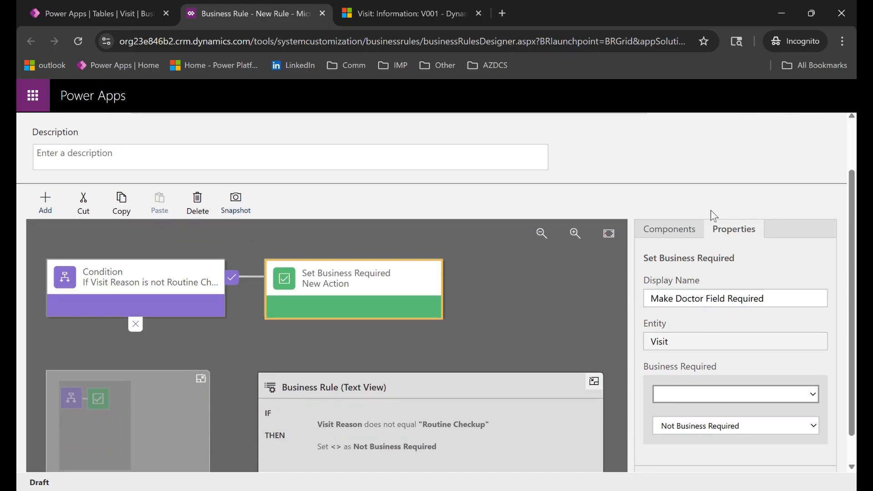
{"action": "left_click", "coordinate": [689, 190]}
{"action": "left_click", "coordinate": [703, 424]}
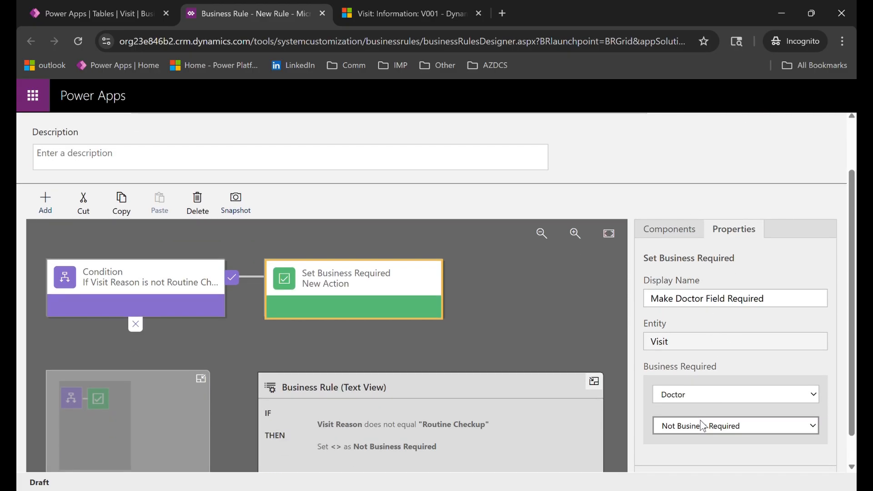
{"action": "left_click", "coordinate": [689, 441]}
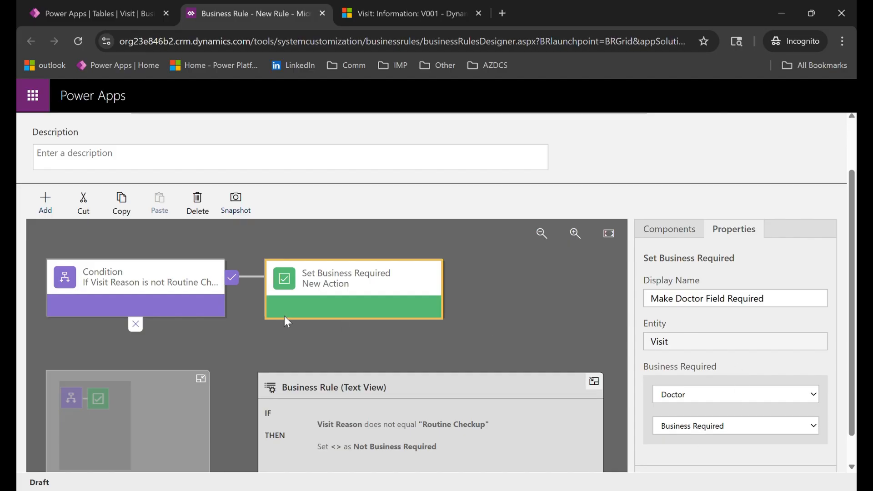
Add a Set Business Required action to the condition's false branch.
{"action": "scroll", "coordinate": [141, 283], "scroll_direction": "up", "scroll_amount": 2}
{"action": "left_click", "coordinate": [45, 266]}
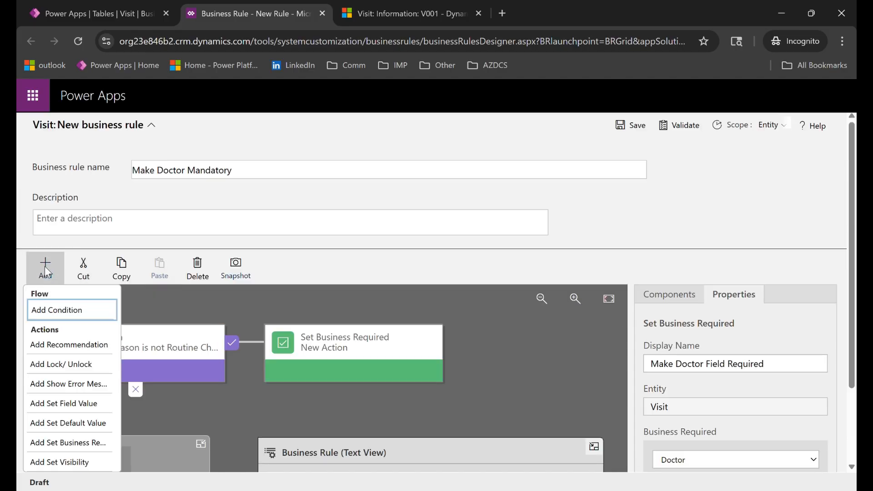
{"action": "left_click", "coordinate": [64, 446]}
{"action": "left_click", "coordinate": [138, 414]}
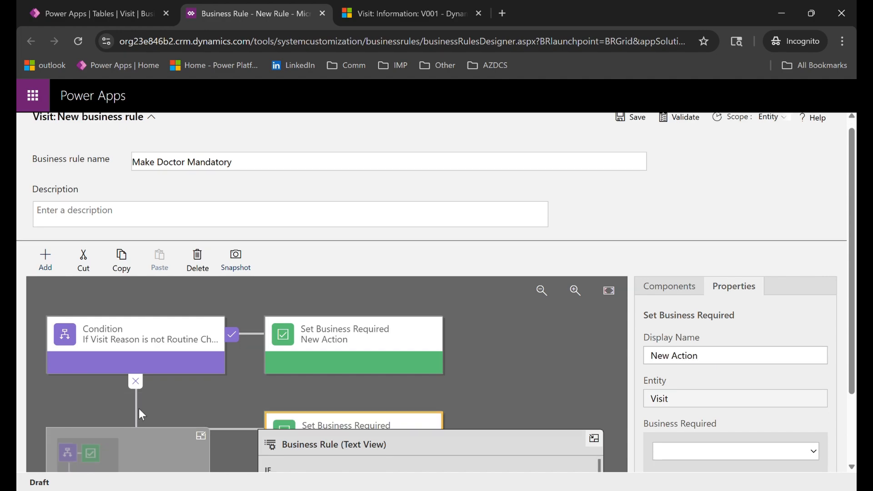
Enter "Make Doctor Non- Madatory" as the display name of the false-branch action.
{"action": "triple_click", "coordinate": [726, 367]}
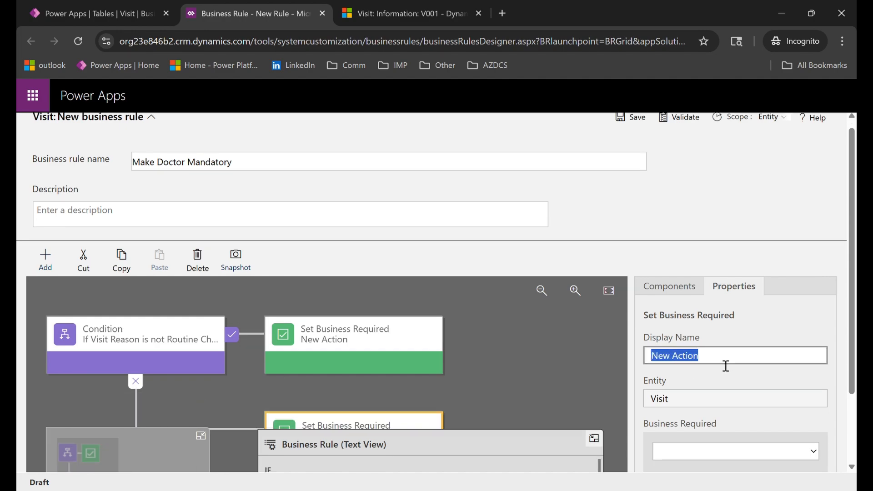
{"action": "type", "text": "Make Doctor"}
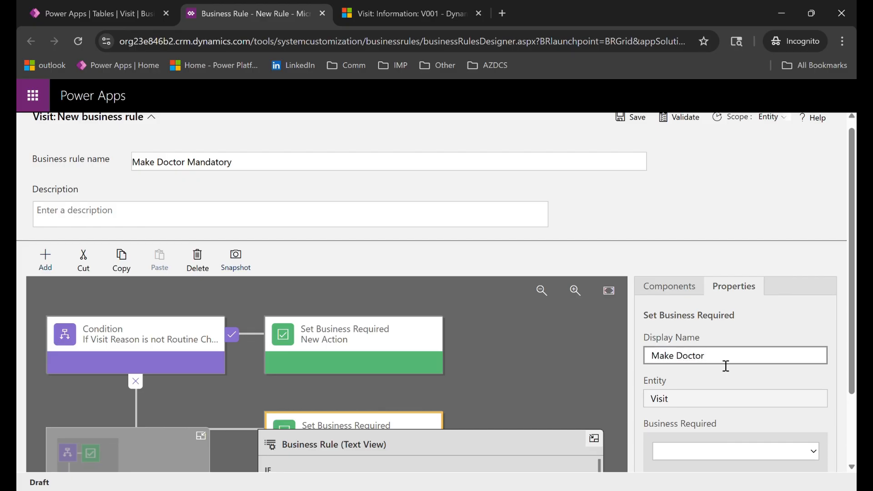
{"action": "type", "text": " Non- Madatory"}
Set the false-branch action to make the Doctor field Not Business Required and apply it.
{"action": "scroll", "coordinate": [691, 339], "scroll_direction": "down", "scroll_amount": 2}
{"action": "left_click", "coordinate": [681, 364]}
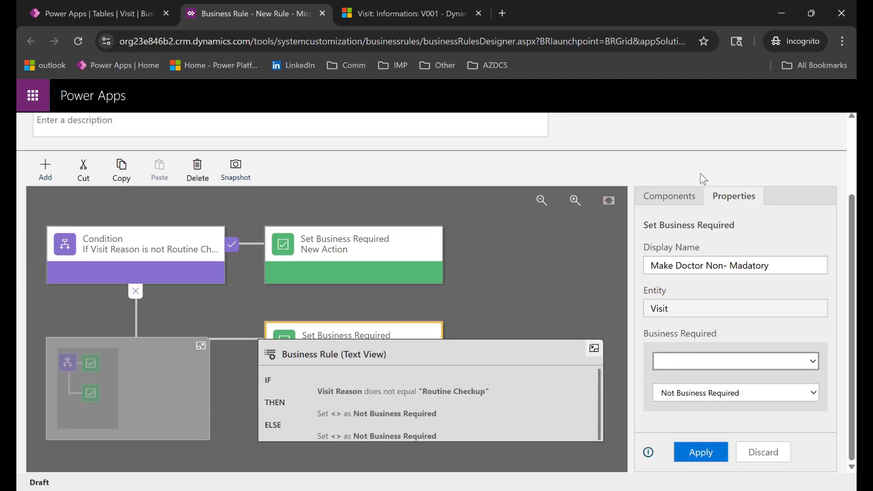
{"action": "left_click", "coordinate": [719, 218]}
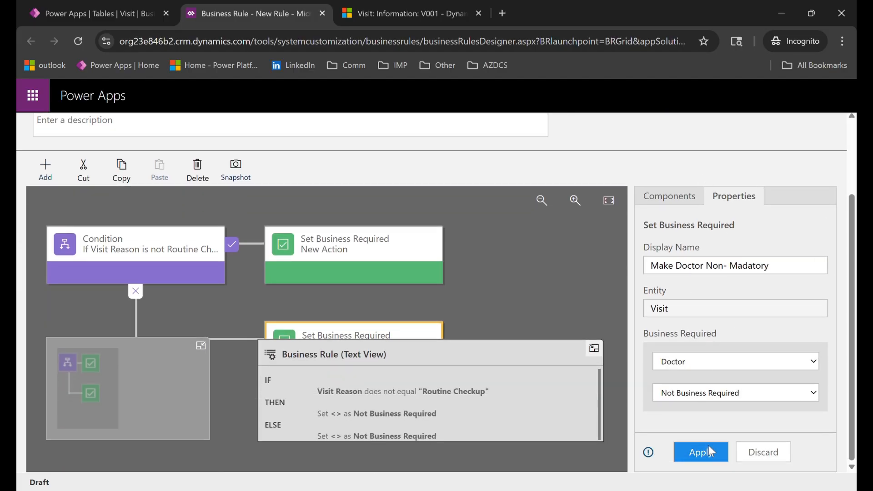
{"action": "left_click", "coordinate": [694, 453]}
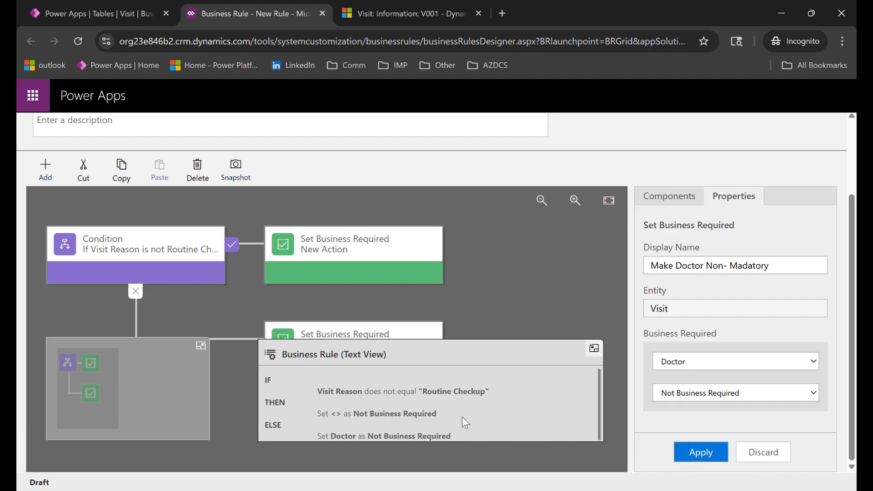
Set the Doctor field to Business Required in the true-branch action and apply it.
{"action": "left_click", "coordinate": [348, 264]}
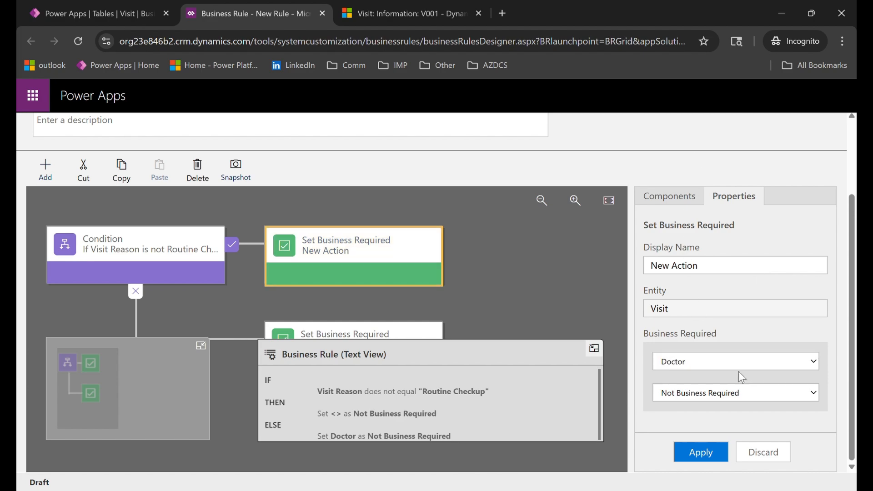
{"action": "left_click", "coordinate": [708, 392]}
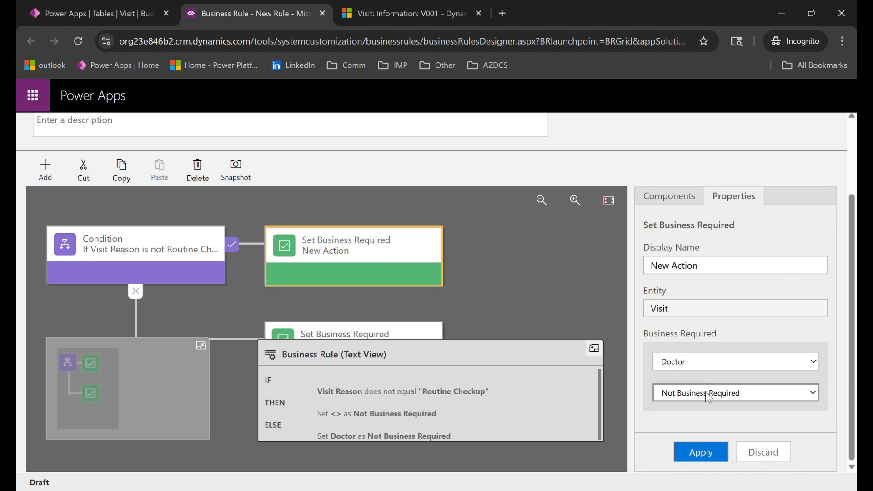
{"action": "left_click", "coordinate": [698, 415]}
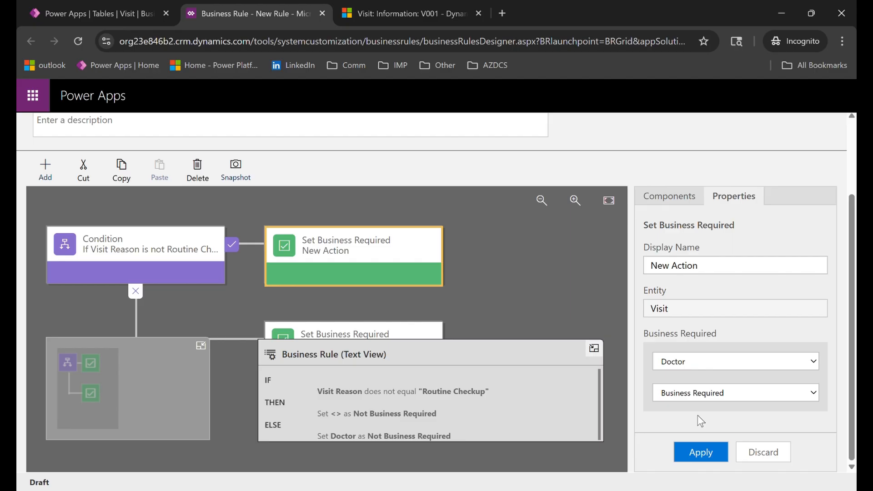
{"action": "left_click", "coordinate": [695, 455]}
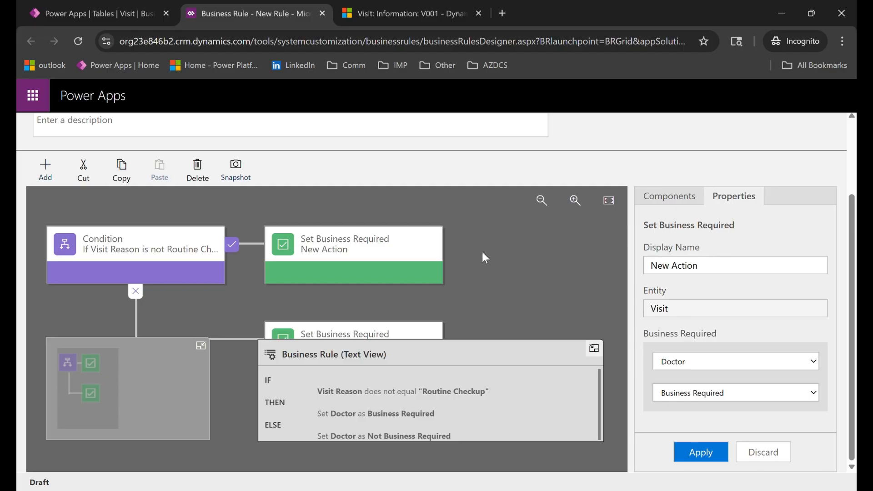
Set the scope of the Make Doctor Mandatory rule to the Information form.
{"action": "scroll", "coordinate": [530, 273], "scroll_direction": "up", "scroll_amount": 2}
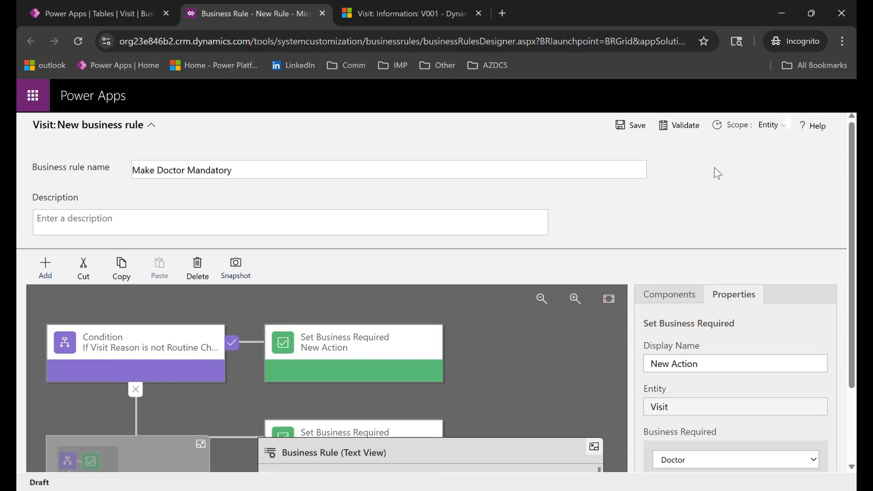
{"action": "left_click", "coordinate": [775, 123]}
{"action": "left_click", "coordinate": [754, 160]}
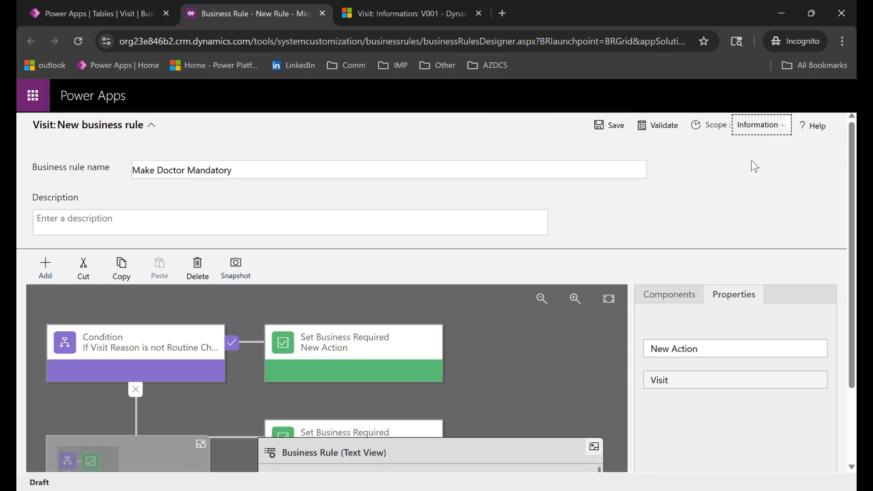
Save the Make Doctor Mandatory business rule and activate it.
{"action": "left_click", "coordinate": [612, 125]}
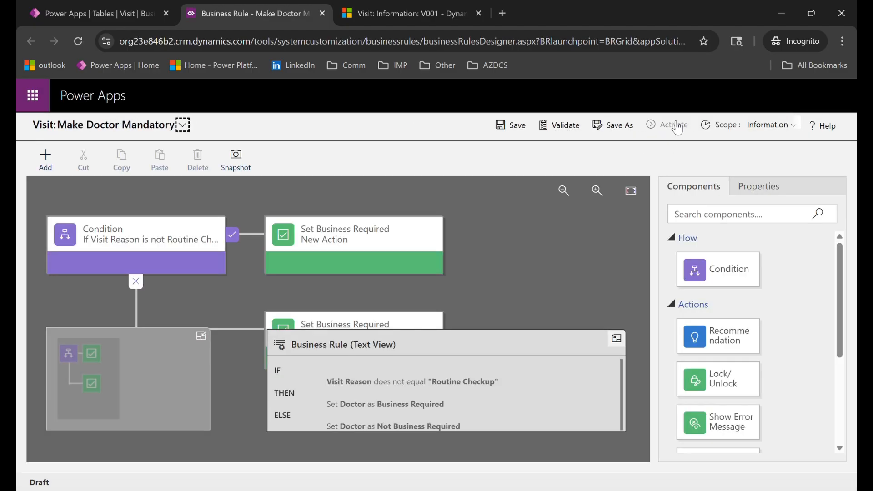
{"action": "left_click", "coordinate": [573, 127]}
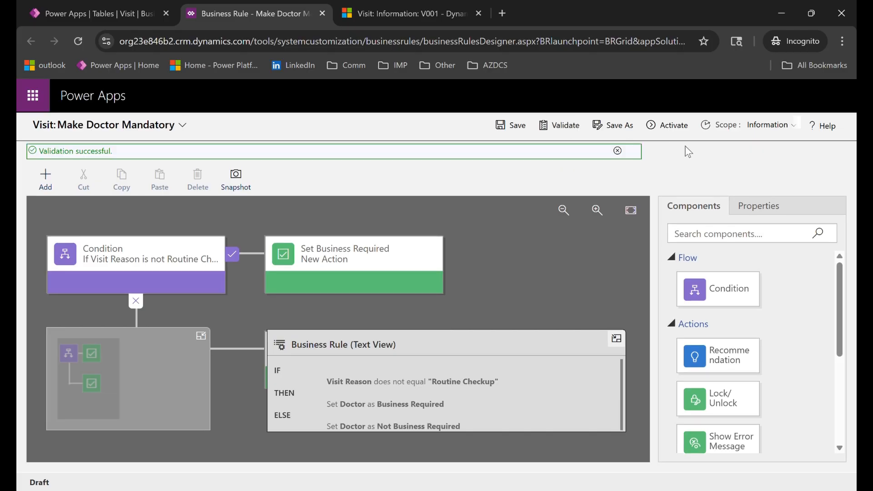
{"action": "left_click", "coordinate": [673, 125]}
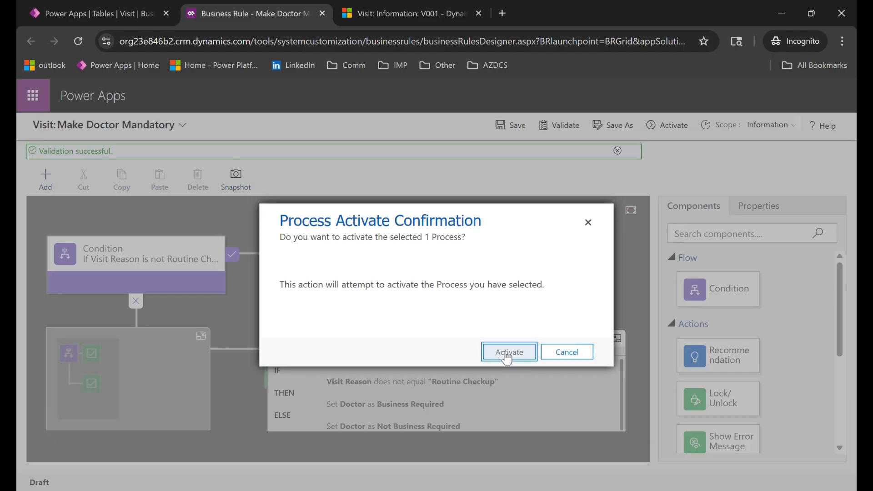
{"action": "left_click", "coordinate": [507, 358]}
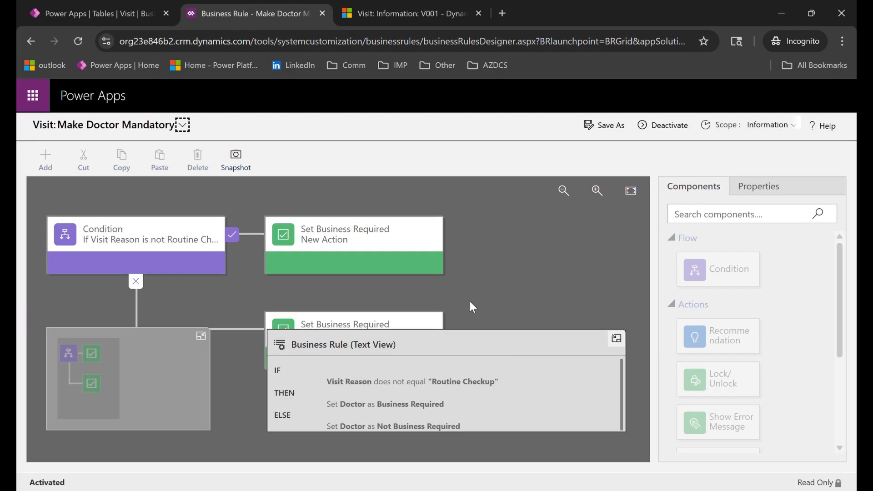
Switch to the V001 visit record in Dynamics 365 and reload it to examine the Doctor field.
{"action": "left_click", "coordinate": [400, 6]}
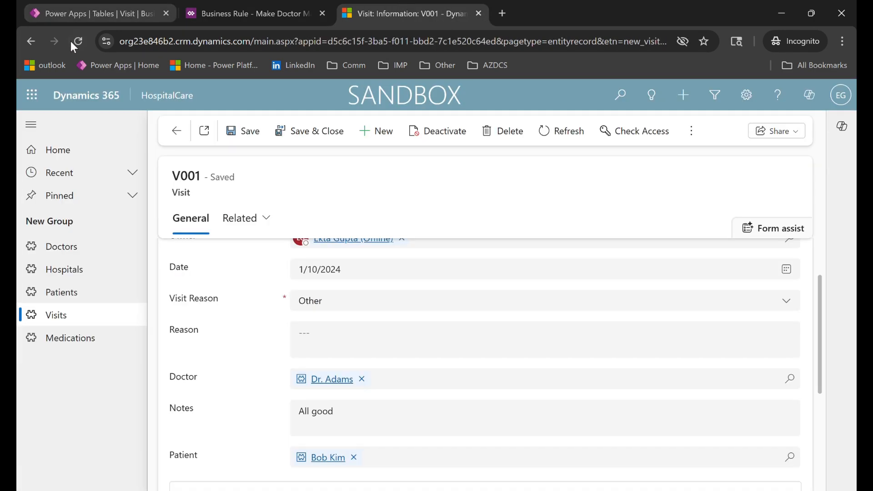
{"action": "left_click", "coordinate": [193, 45]}
{"action": "key", "text": "Return"}
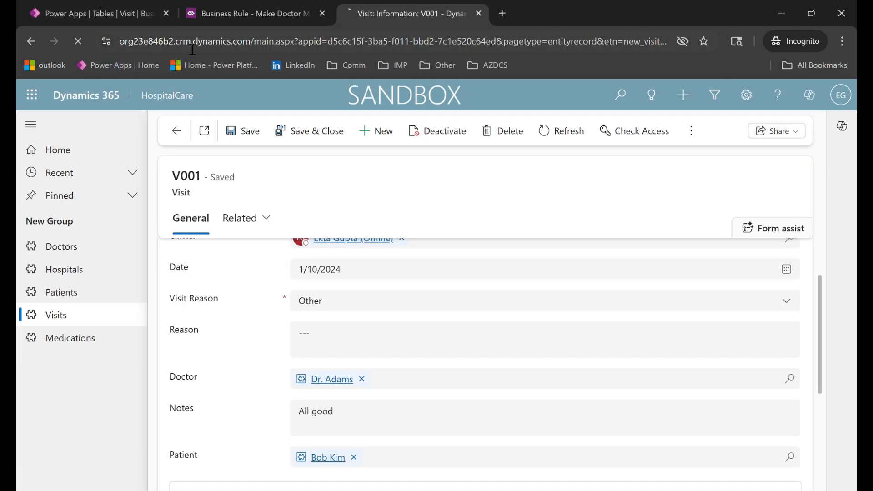
{"action": "scroll", "coordinate": [362, 363], "scroll_direction": "down", "scroll_amount": 1}
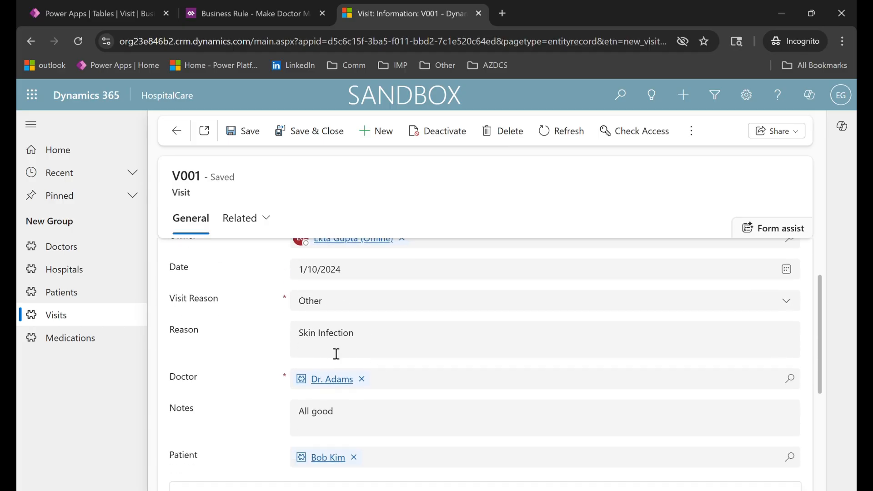
Set the visit's Visit Reason to Routine Checkup and check whether the Doctor field is mandatory.
{"action": "left_click", "coordinate": [331, 308]}
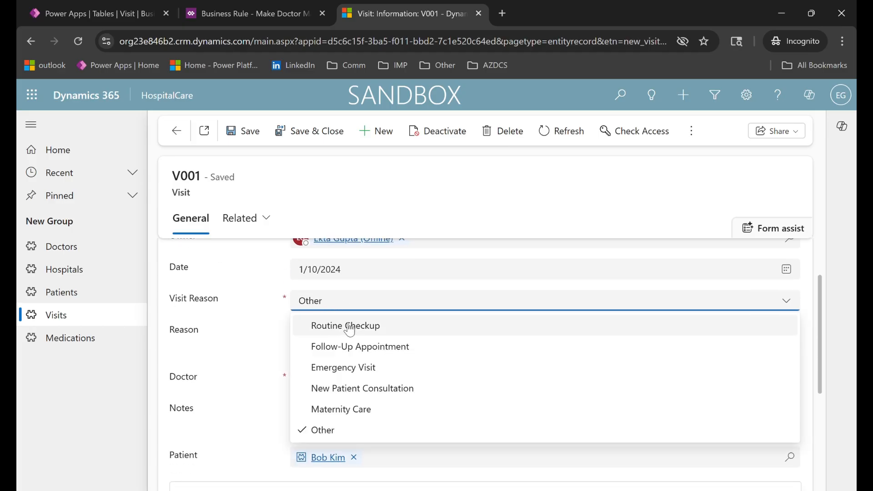
{"action": "left_click", "coordinate": [336, 326]}
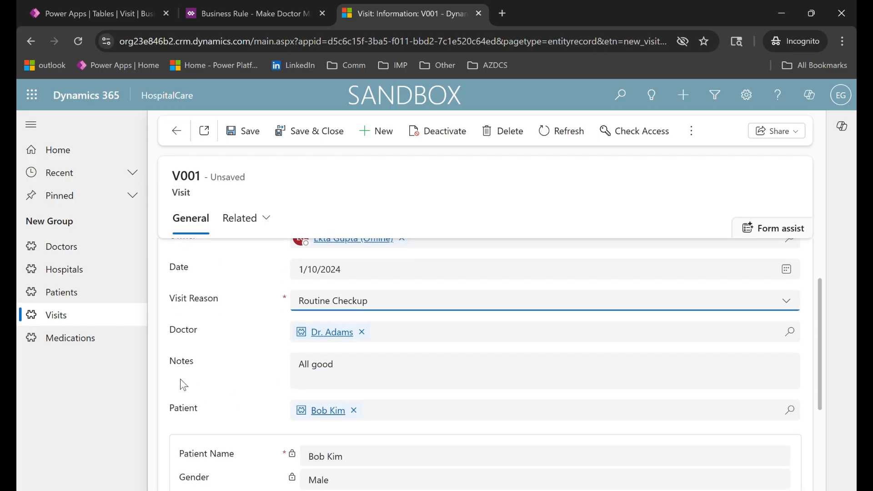
{"action": "double_click", "coordinate": [184, 335]}
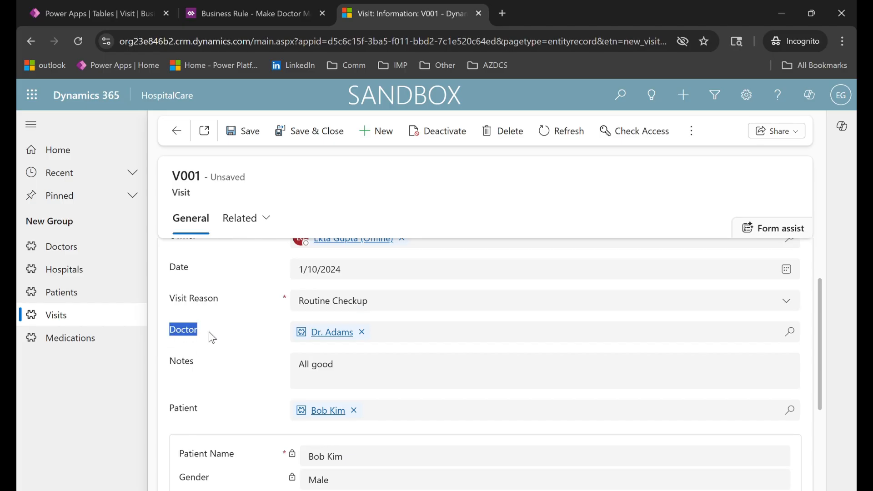
{"action": "left_click", "coordinate": [202, 337]}
Test the Doctor requirement by setting Visit Reason to Follow-Up Appointment and then to Emergency Visit.
{"action": "left_click", "coordinate": [351, 308]}
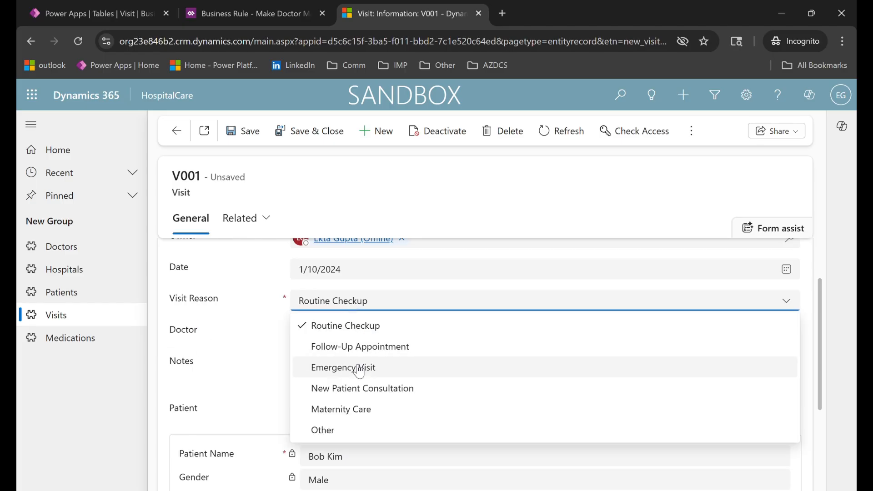
{"action": "left_click", "coordinate": [370, 352]}
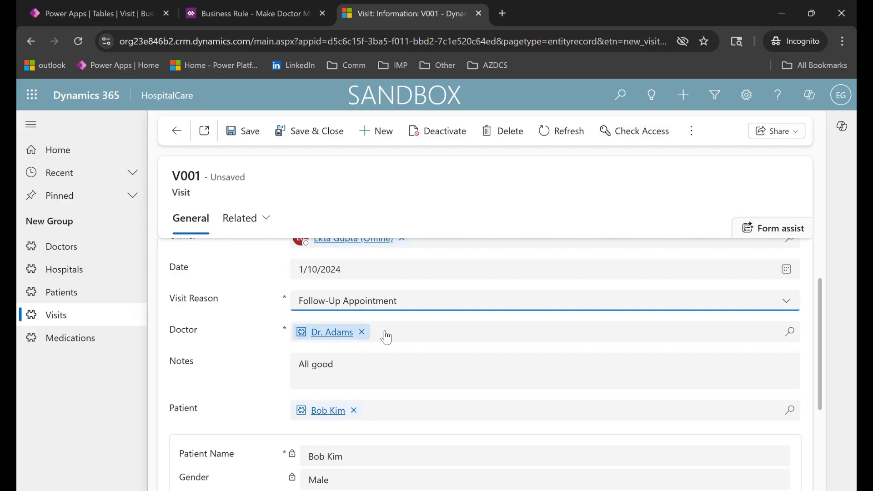
{"action": "left_click", "coordinate": [381, 308]}
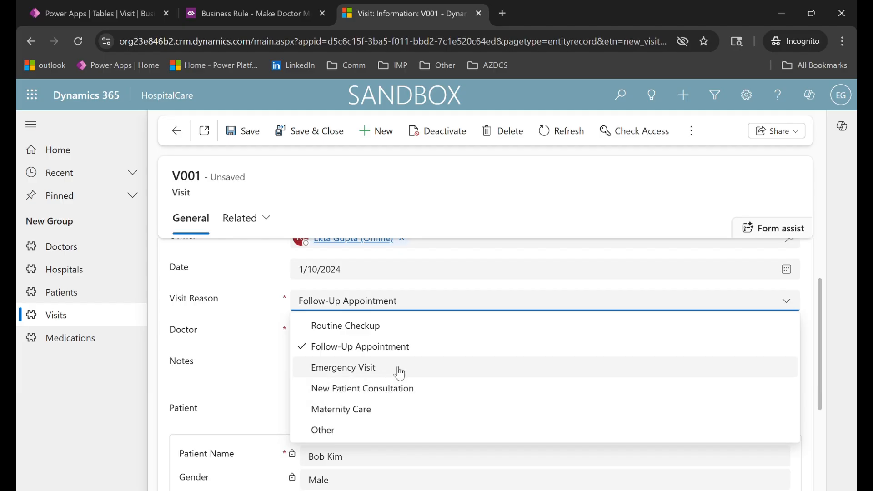
{"action": "left_click", "coordinate": [401, 371]}
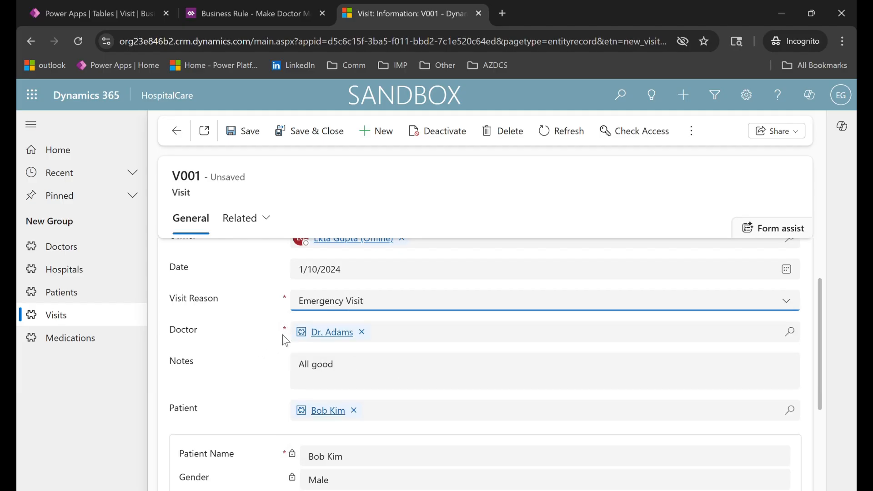
Set Visit Reason back to Routine Checkup, clear the Doctor field and save the visit record.
{"action": "left_click", "coordinate": [364, 309]}
{"action": "left_click", "coordinate": [363, 327]}
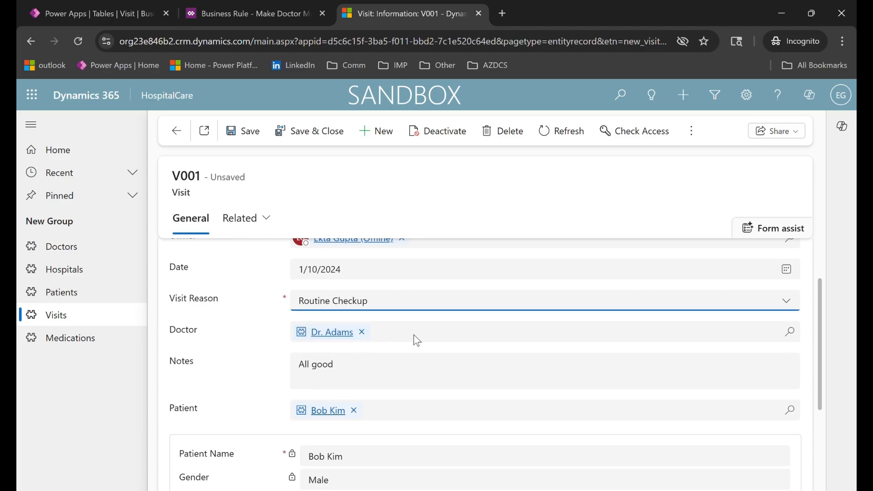
{"action": "left_click", "coordinate": [362, 332]}
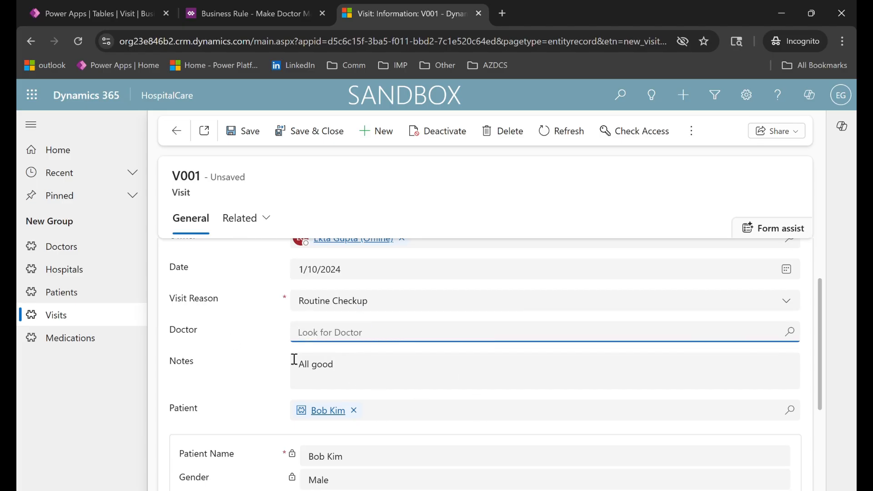
{"action": "left_click", "coordinate": [241, 133]}
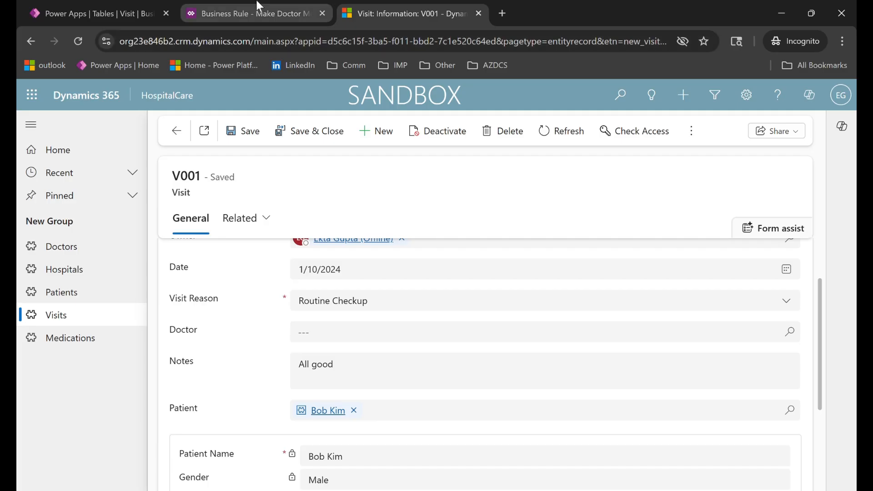
Switch to the business rule designer and open the choice of components to add to the new Visit rule.
{"action": "left_click", "coordinate": [259, 12]}
{"action": "left_click", "coordinate": [47, 160]}
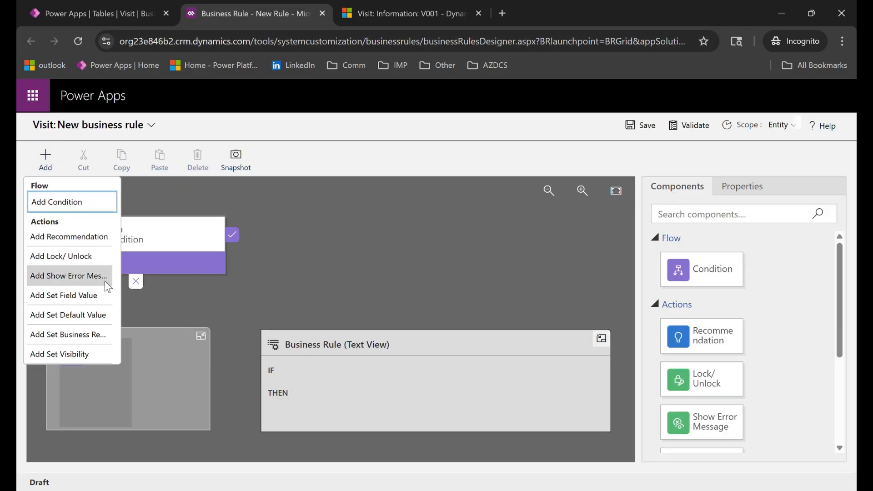